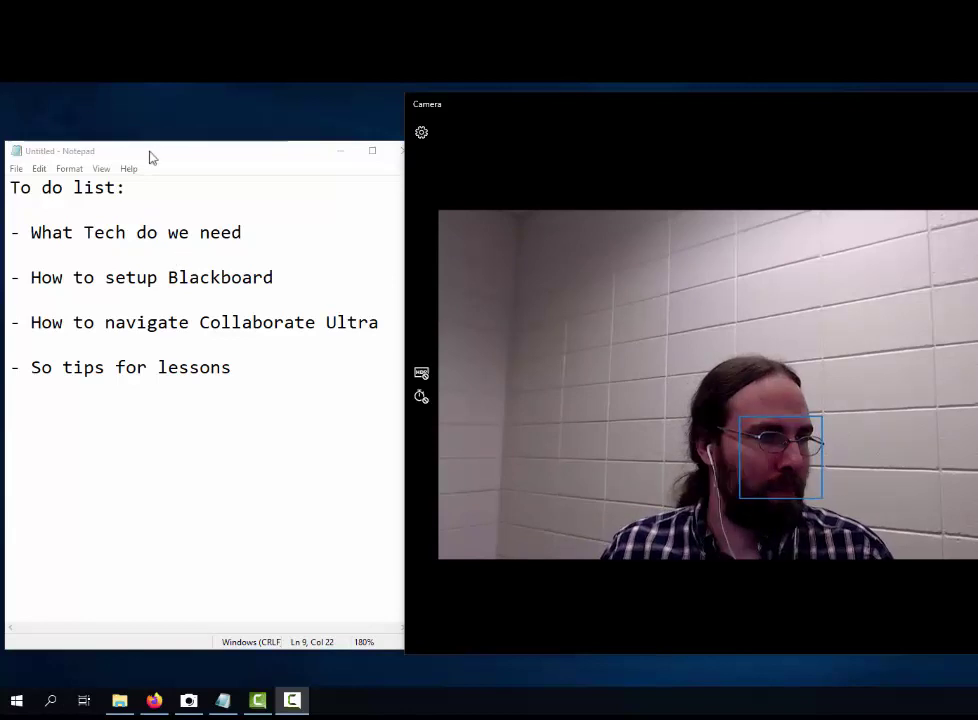
Move the Notepad to-do list window off this screen and switch to the Blackboard course page in Firefox.
{"action": "left_click_drag", "start_coordinate": [149, 151], "coordinate": [574, 199]}
{"action": "left_click_drag", "start_coordinate": [670, 205], "coordinate": [977, 206]}
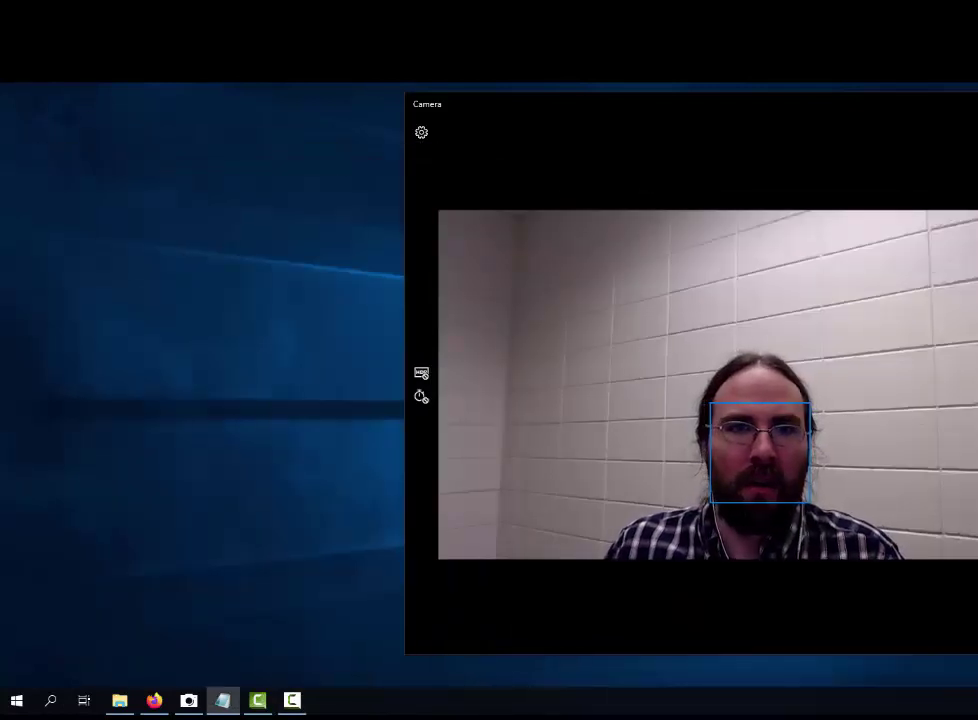
{"action": "key", "text": "alt+Tab"}
{"action": "key", "text": "alt+Tab"}
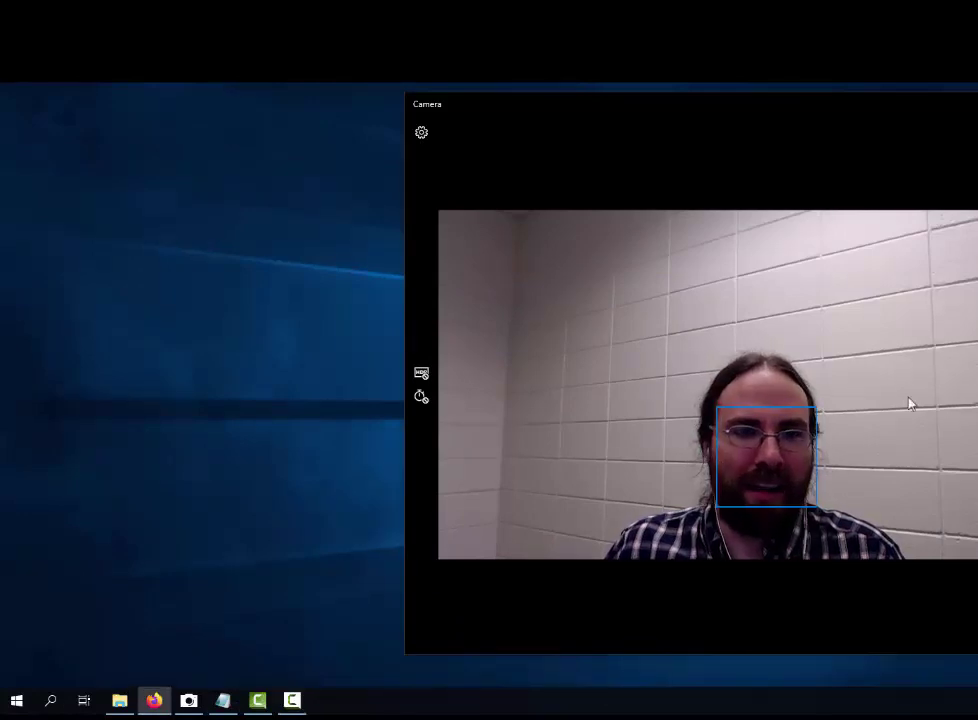
{"action": "left_click_drag", "start_coordinate": [284, 90], "coordinate": [526, 151]}
{"action": "left_click", "coordinate": [188, 700]}
{"action": "key", "text": "alt+Tab"}
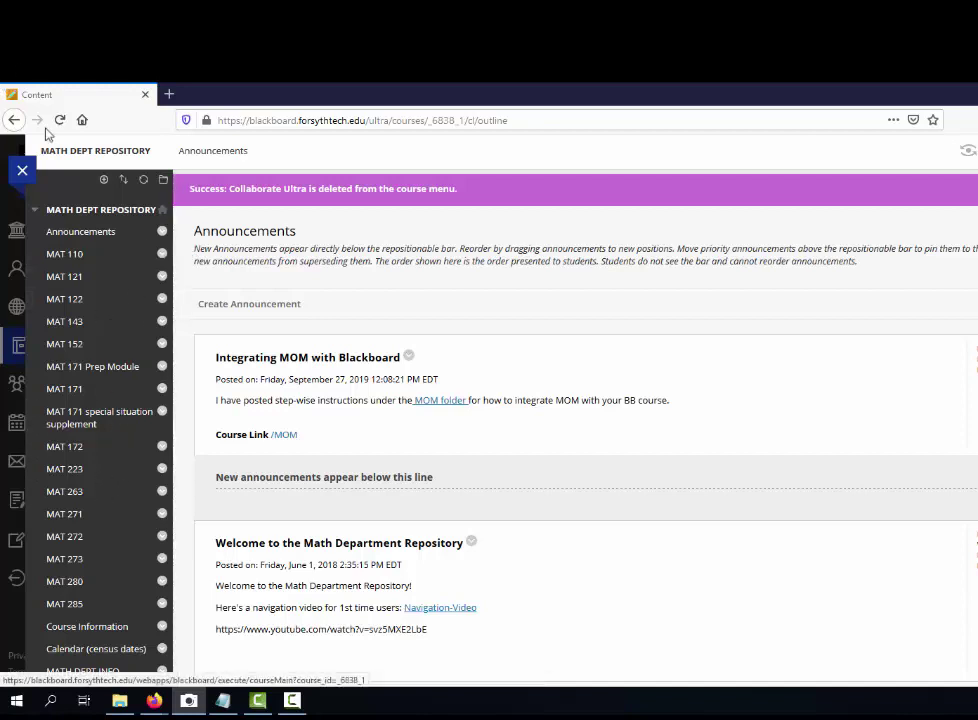
Add a tool link named Collaborate Ultra of type Blackboard Collaborate Ultra to the course menu, available to users.
{"action": "left_click", "coordinate": [103, 180]}
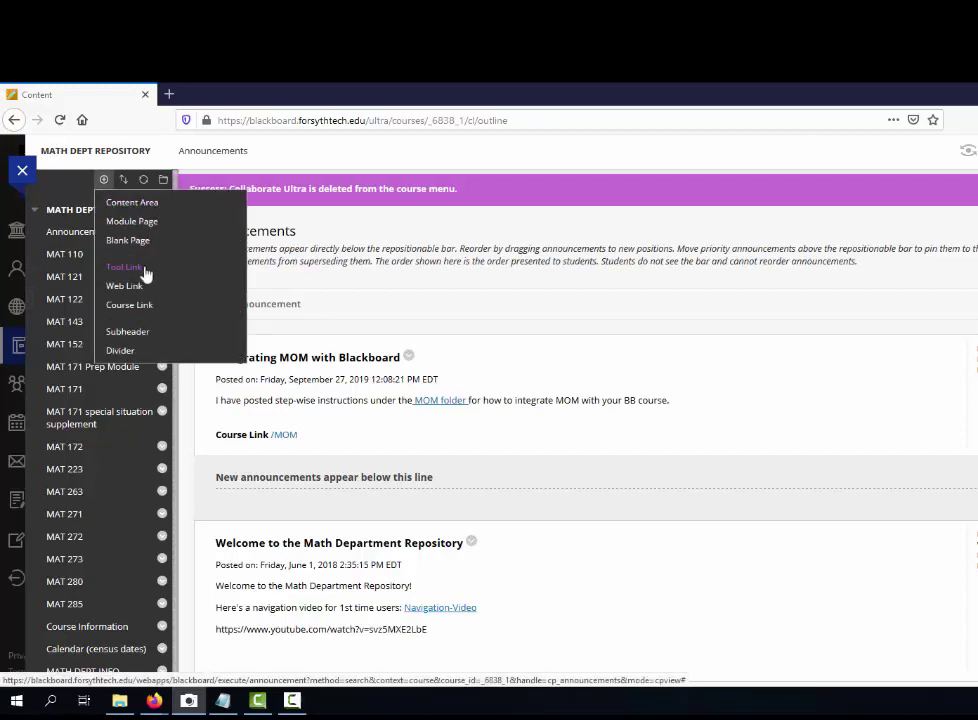
{"action": "left_click", "coordinate": [145, 272]}
{"action": "left_click", "coordinate": [270, 258]}
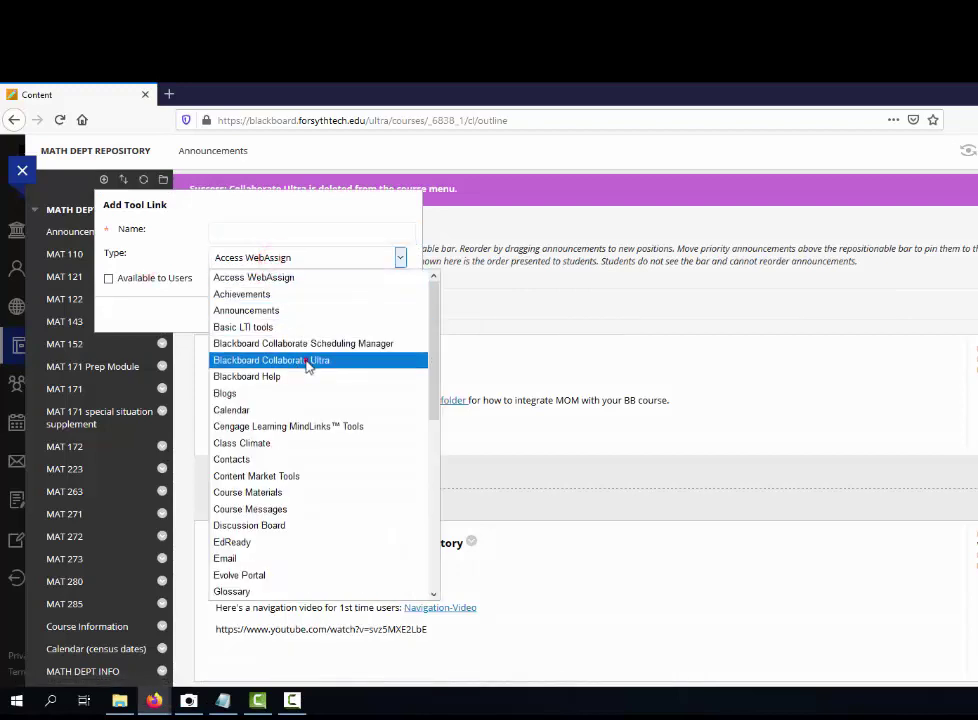
{"action": "left_click", "coordinate": [308, 362]}
{"action": "left_click", "coordinate": [231, 237]}
{"action": "type", "text": "Collaborate Ultra"}
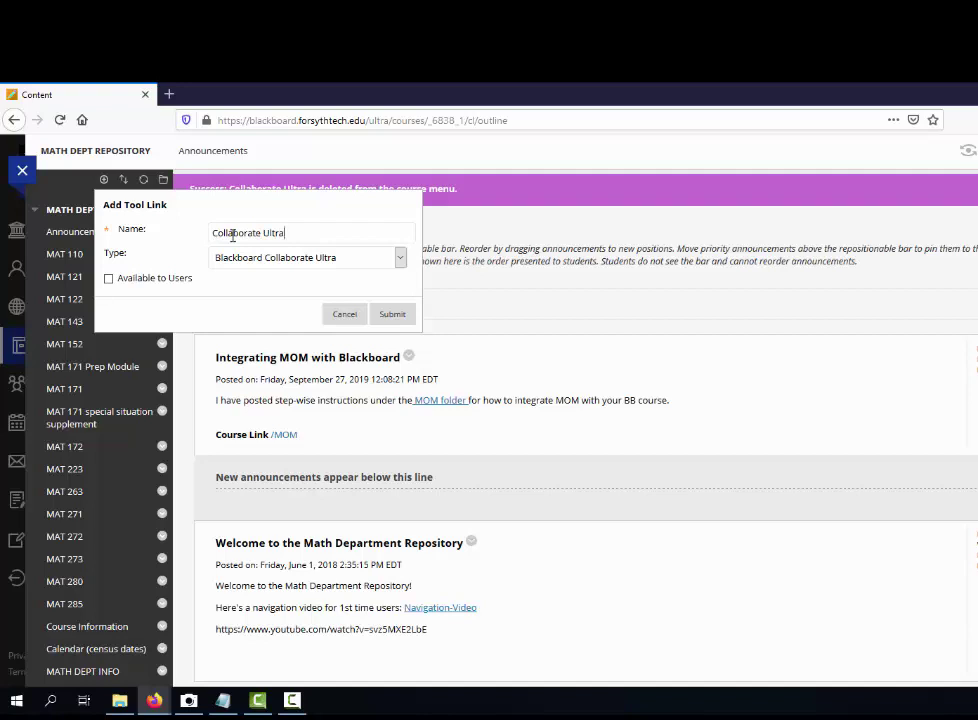
{"action": "left_click", "coordinate": [108, 277]}
{"action": "left_click", "coordinate": [392, 314]}
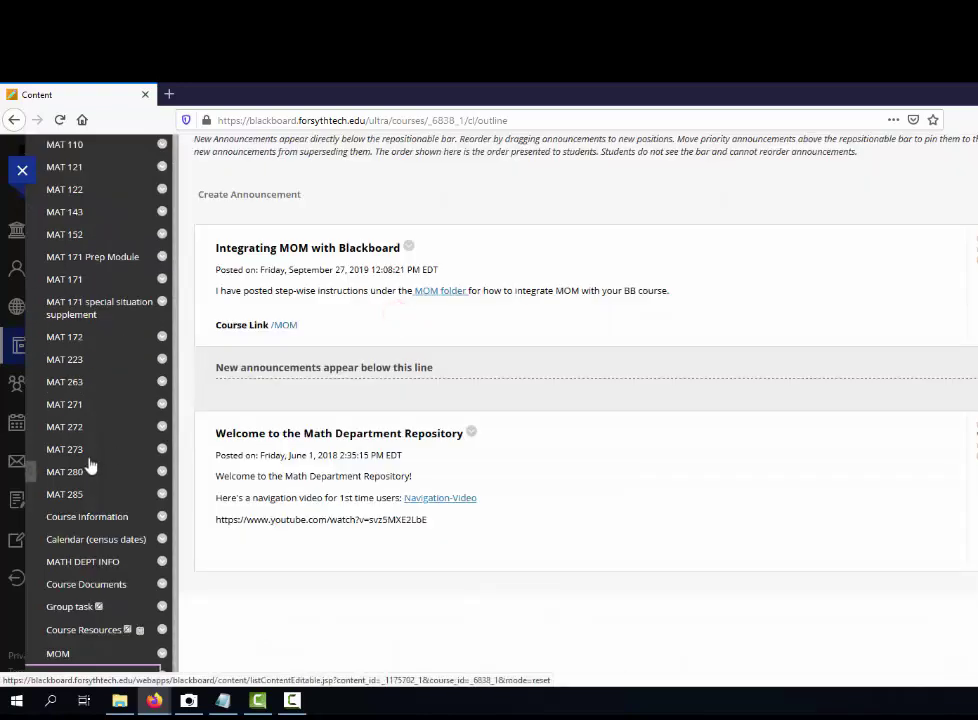
Open the Collaborate Ultra link from the course menu and turn off the course's edit mode.
{"action": "scroll", "coordinate": [92, 470], "scroll_direction": "down", "scroll_amount": 3}
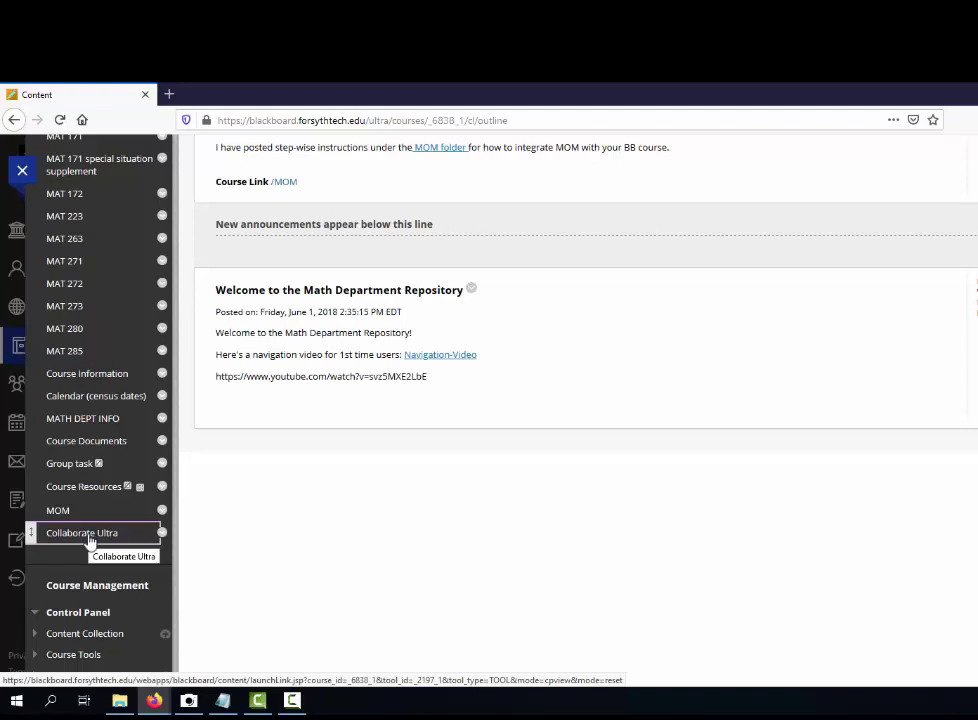
{"action": "left_click", "coordinate": [88, 537]}
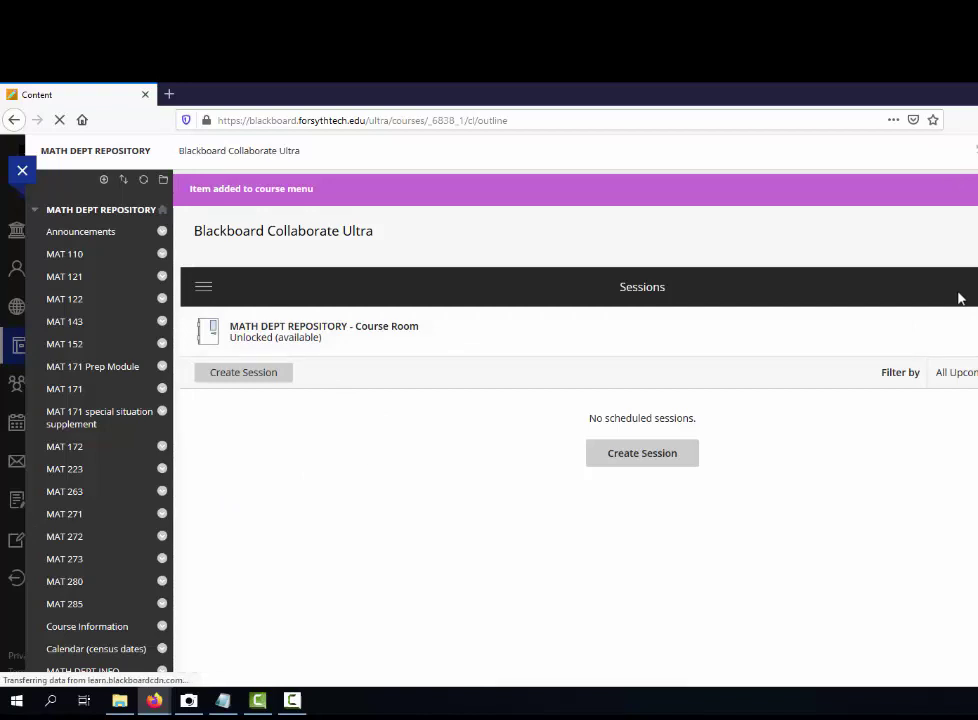
{"action": "left_click", "coordinate": [974, 288]}
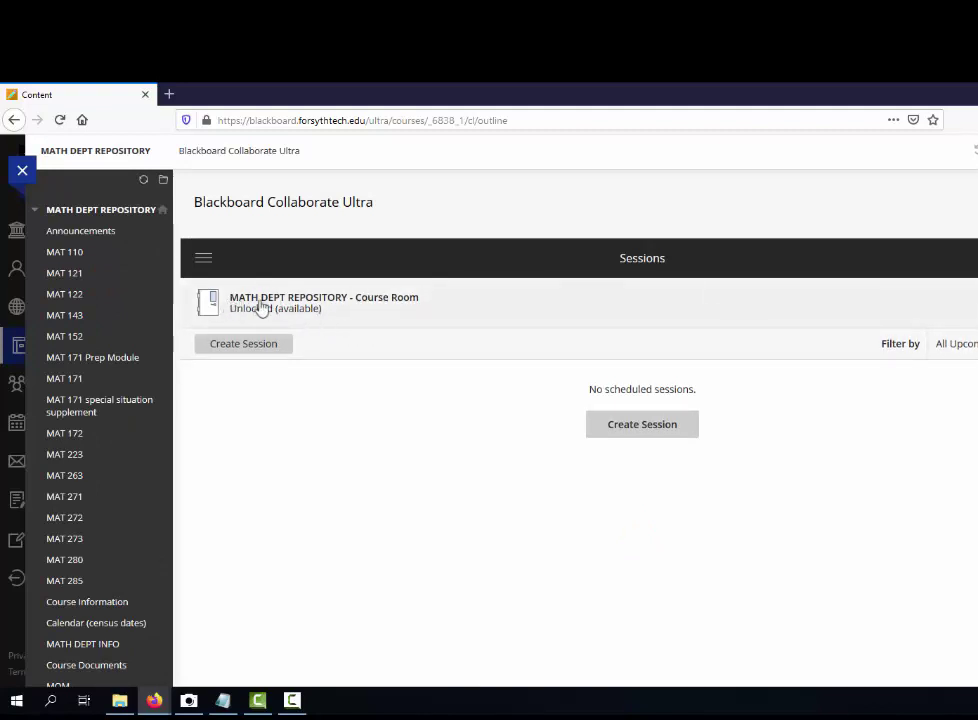
Join the MATH DEPT REPOSITORY course room in a new browser tab and close the room's details back in the course.
{"action": "left_click", "coordinate": [244, 308]}
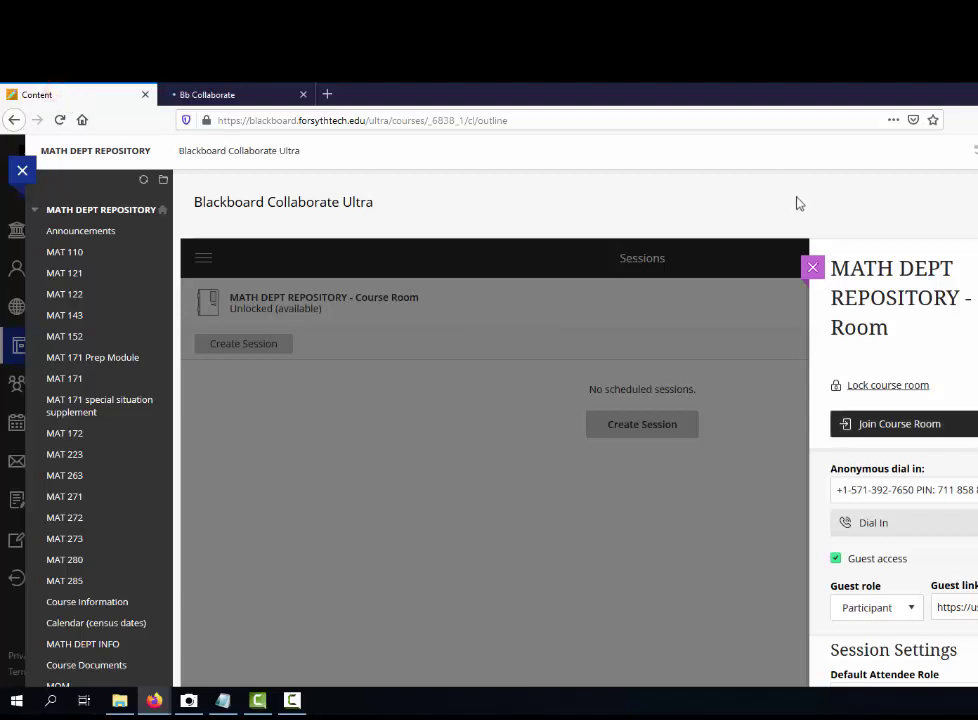
{"action": "left_click", "coordinate": [812, 271]}
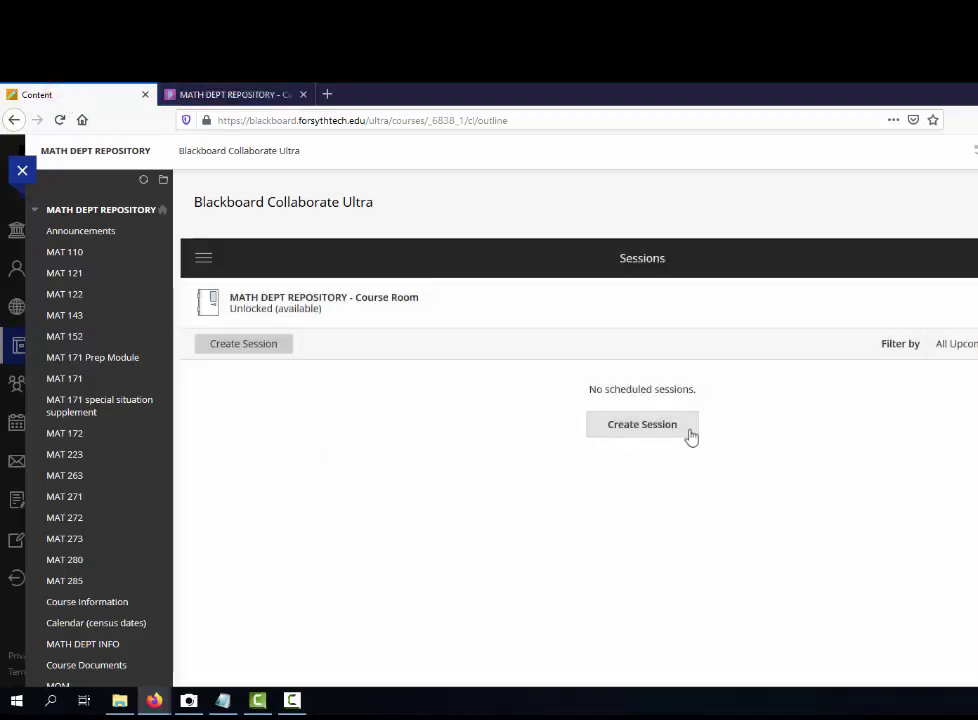
View the session creation form and the Recordings list, and return to the Sessions list.
{"action": "left_click", "coordinate": [689, 431]}
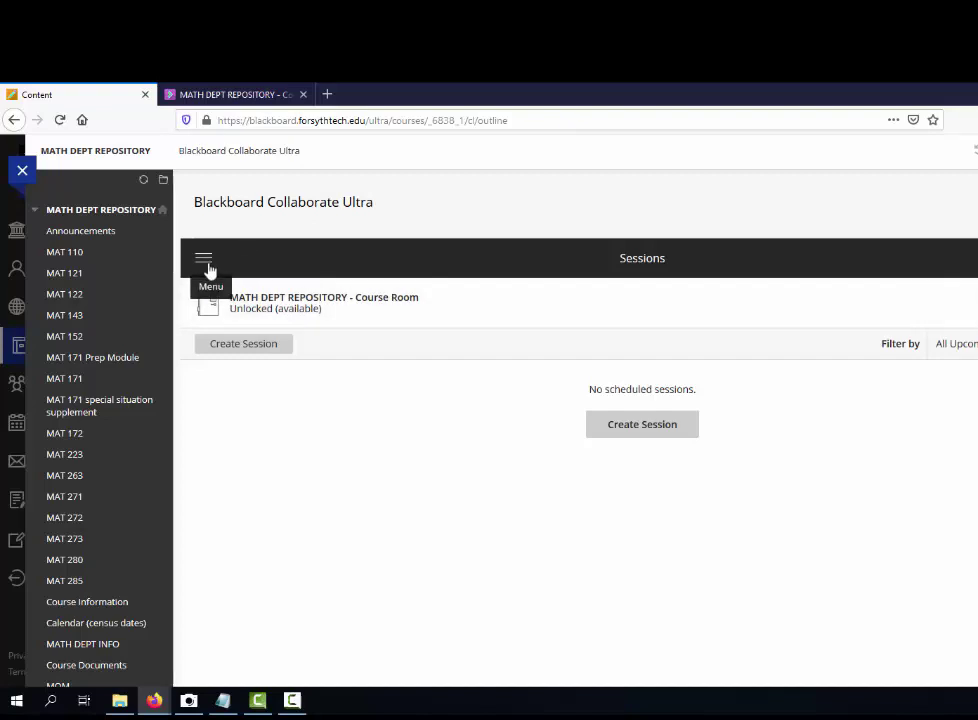
{"action": "left_click", "coordinate": [205, 262]}
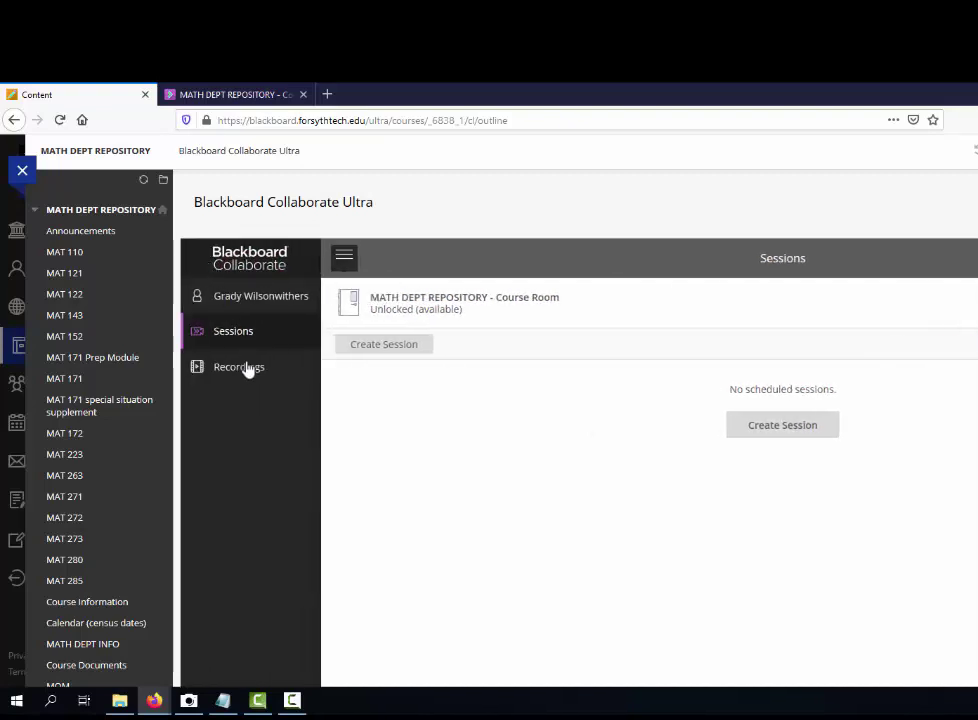
{"action": "left_click", "coordinate": [248, 377]}
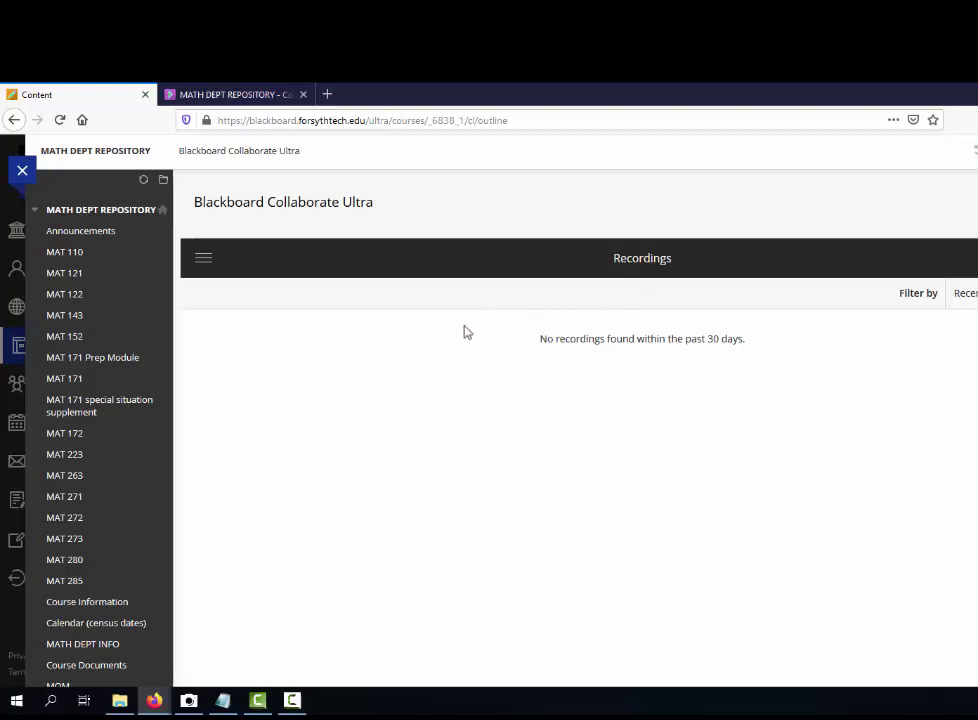
{"action": "left_click", "coordinate": [204, 262]}
{"action": "left_click", "coordinate": [233, 331]}
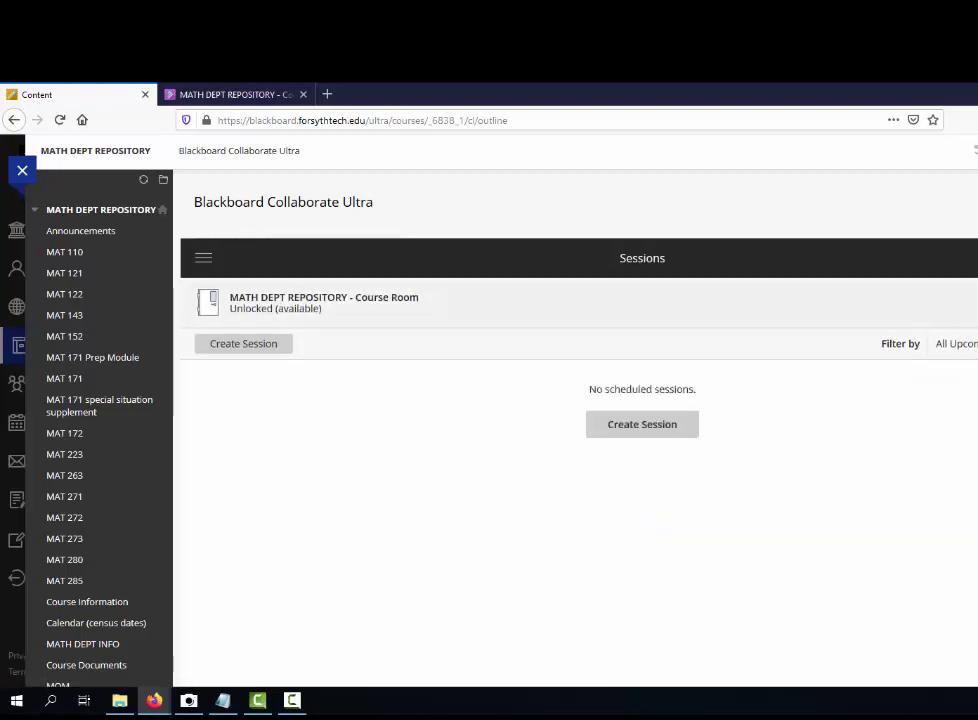
Open the course room's settings and allow recording downloads.
{"action": "left_click", "coordinate": [437, 306]}
{"action": "scroll", "coordinate": [975, 366], "scroll_direction": "down", "scroll_amount": 5}
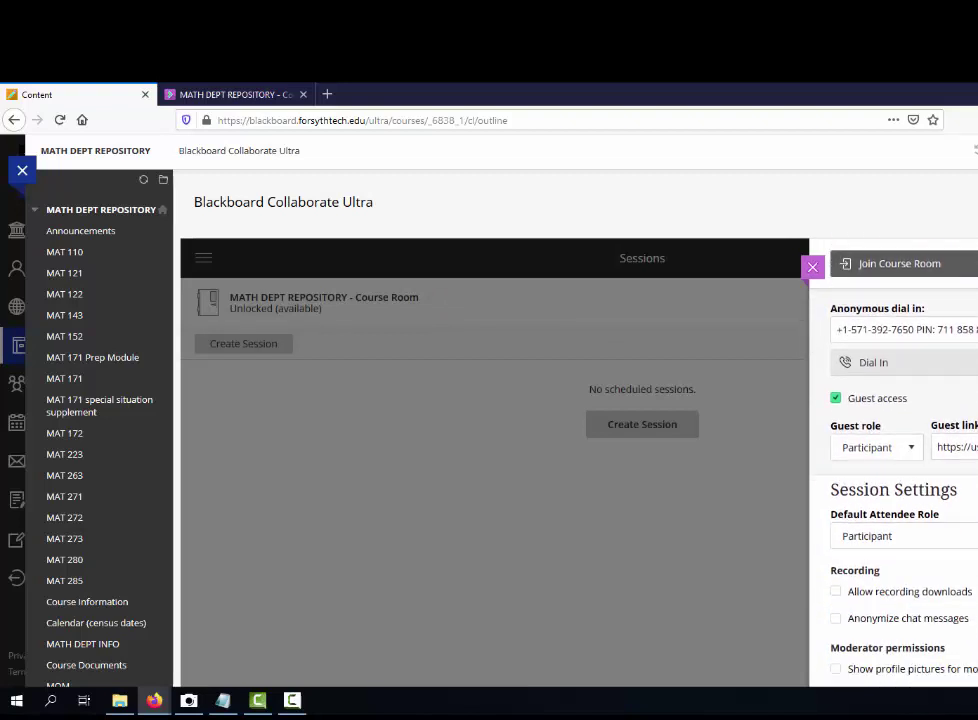
{"action": "scroll", "coordinate": [975, 366], "scroll_direction": "down", "scroll_amount": 1}
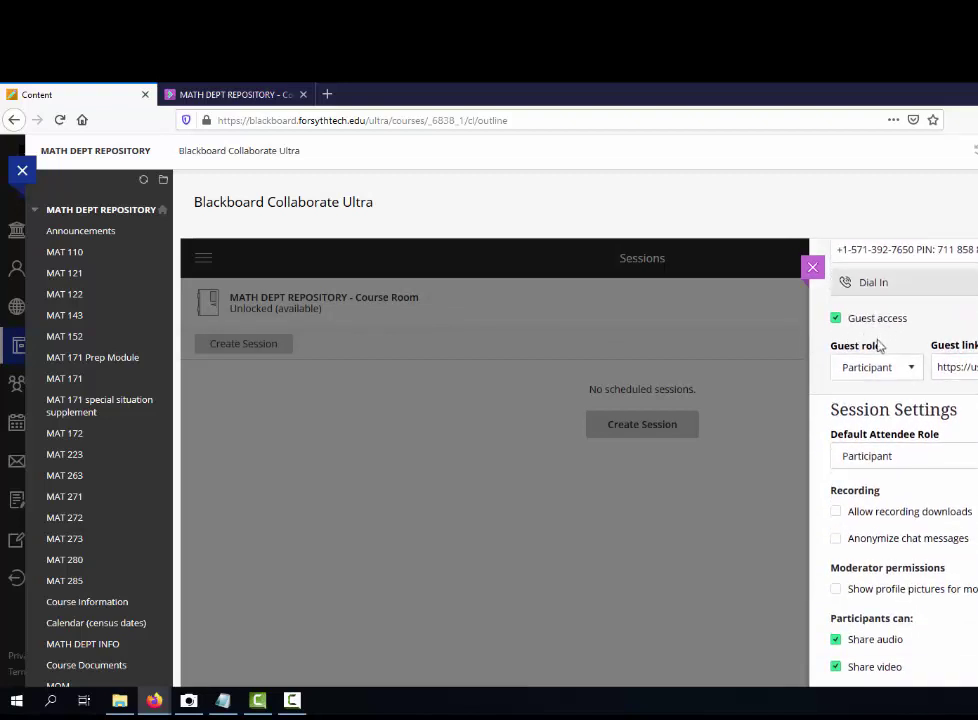
{"action": "scroll", "coordinate": [898, 400], "scroll_direction": "down", "scroll_amount": 4}
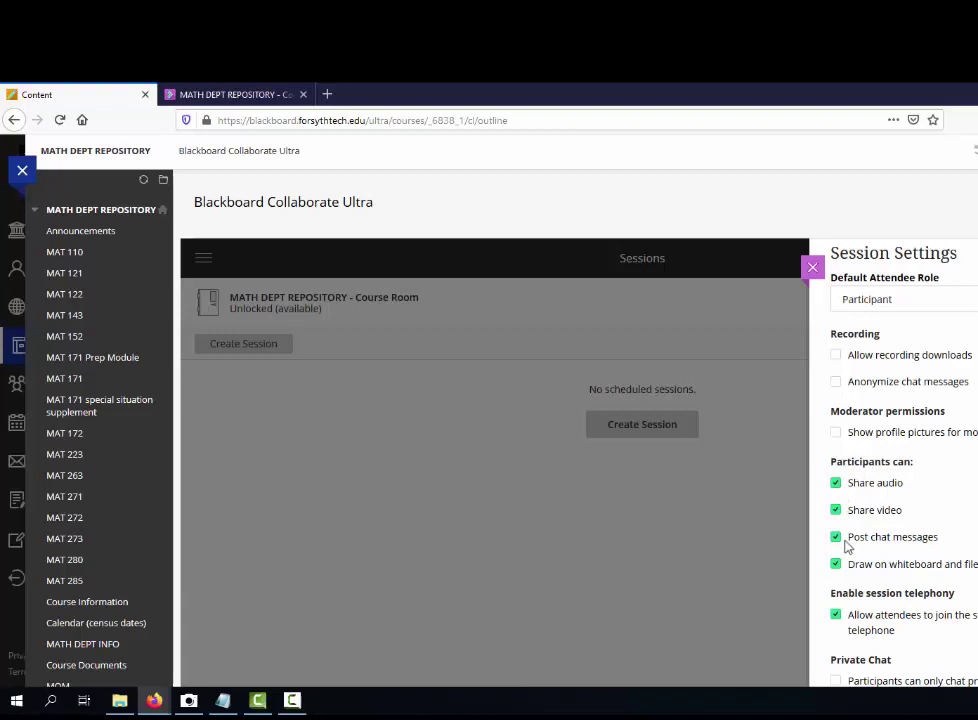
{"action": "left_click", "coordinate": [838, 356]}
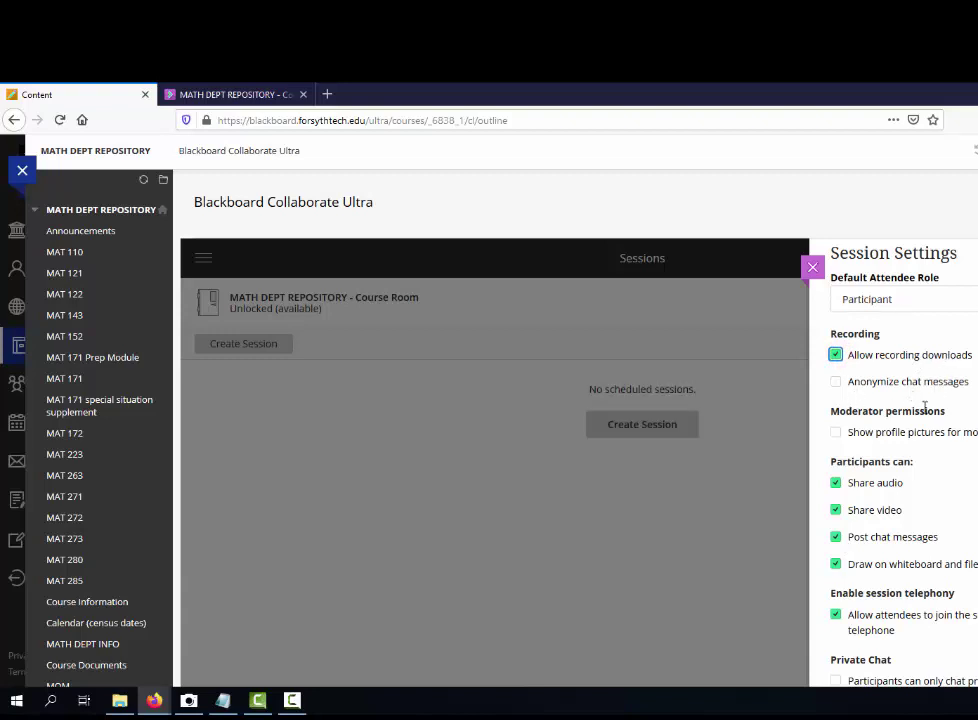
Have moderators supervise all private chats in the course room and close its settings.
{"action": "scroll", "coordinate": [925, 405], "scroll_direction": "down", "scroll_amount": 3}
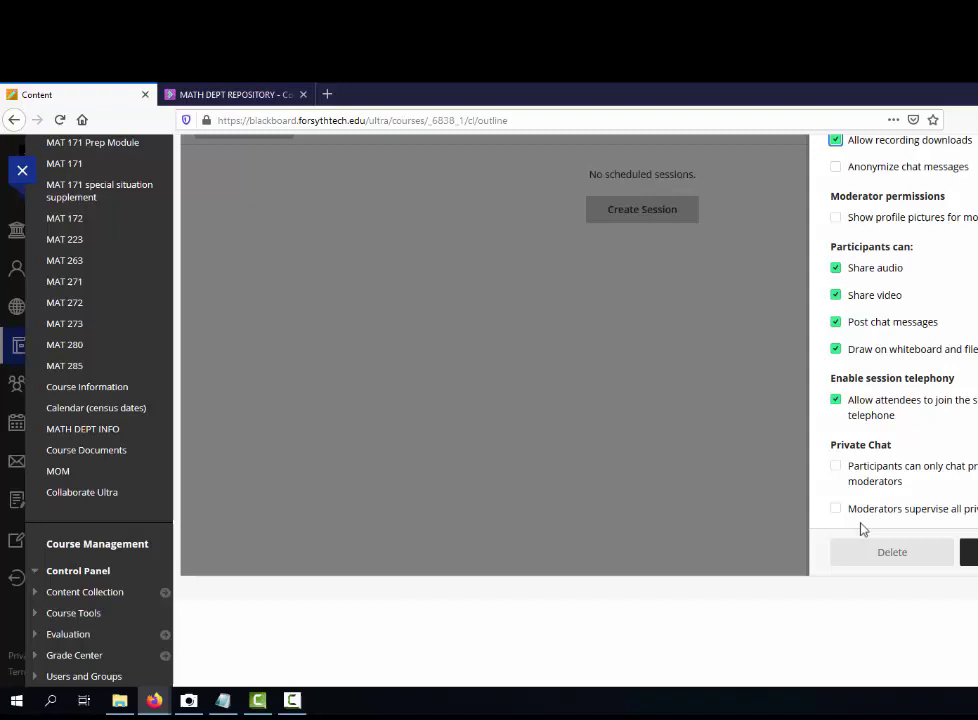
{"action": "left_click", "coordinate": [837, 510]}
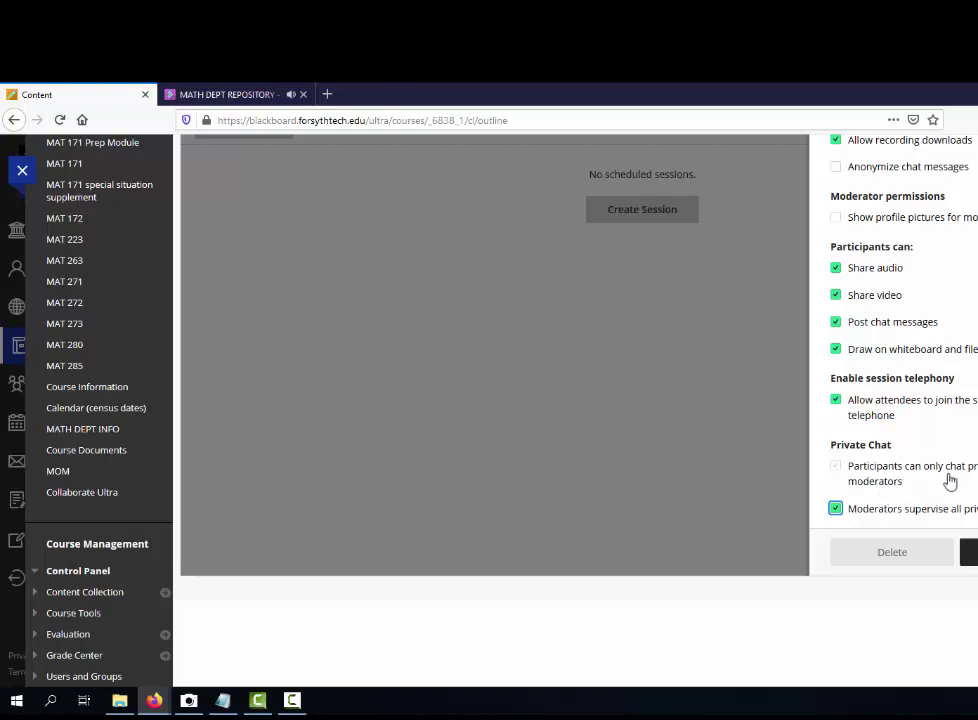
{"action": "scroll", "coordinate": [900, 515], "scroll_direction": "up", "scroll_amount": 5}
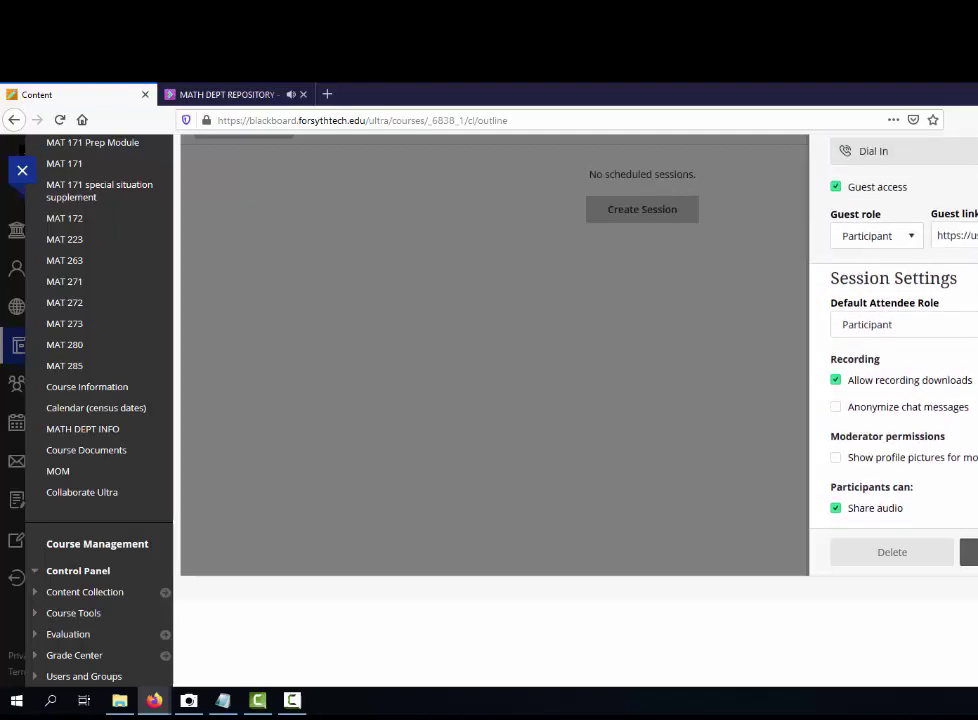
{"action": "left_click", "coordinate": [648, 492]}
{"action": "scroll", "coordinate": [360, 288], "scroll_direction": "up", "scroll_amount": 3}
Switch to the course room session and share Screen 2 with application sharing, allowing the browser's access request.
{"action": "left_click", "coordinate": [236, 97]}
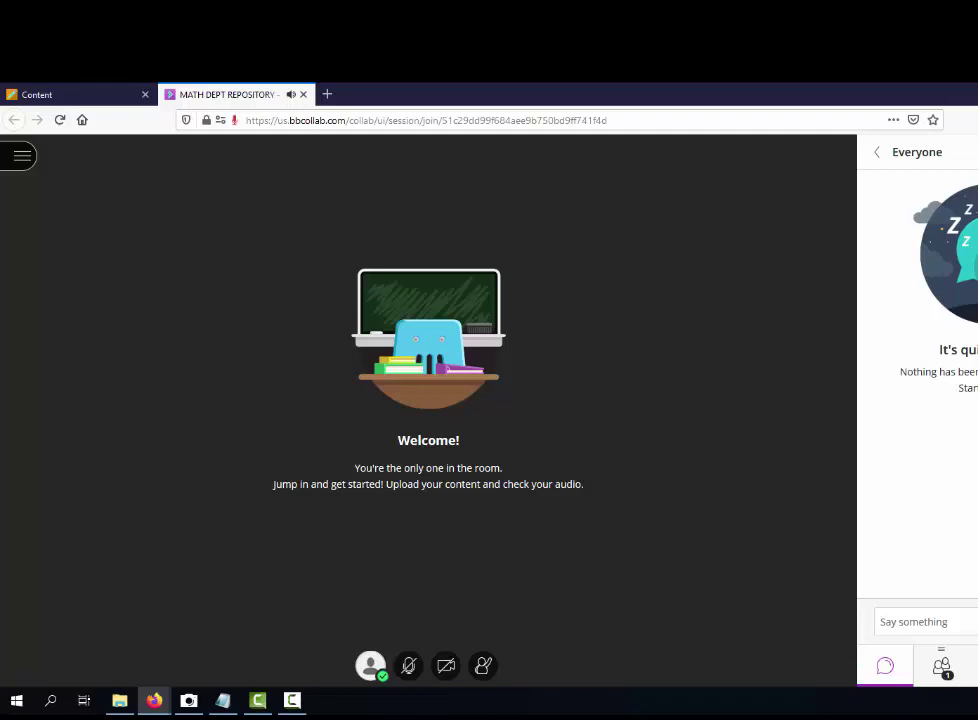
{"action": "left_click", "coordinate": [222, 700]}
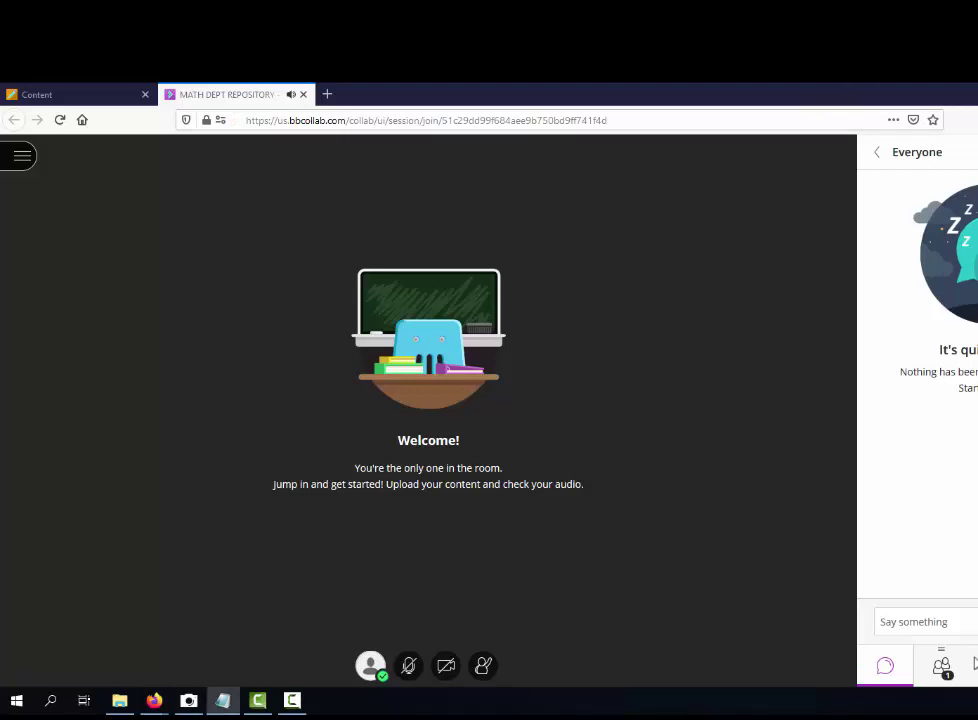
{"action": "left_click", "coordinate": [973, 665]}
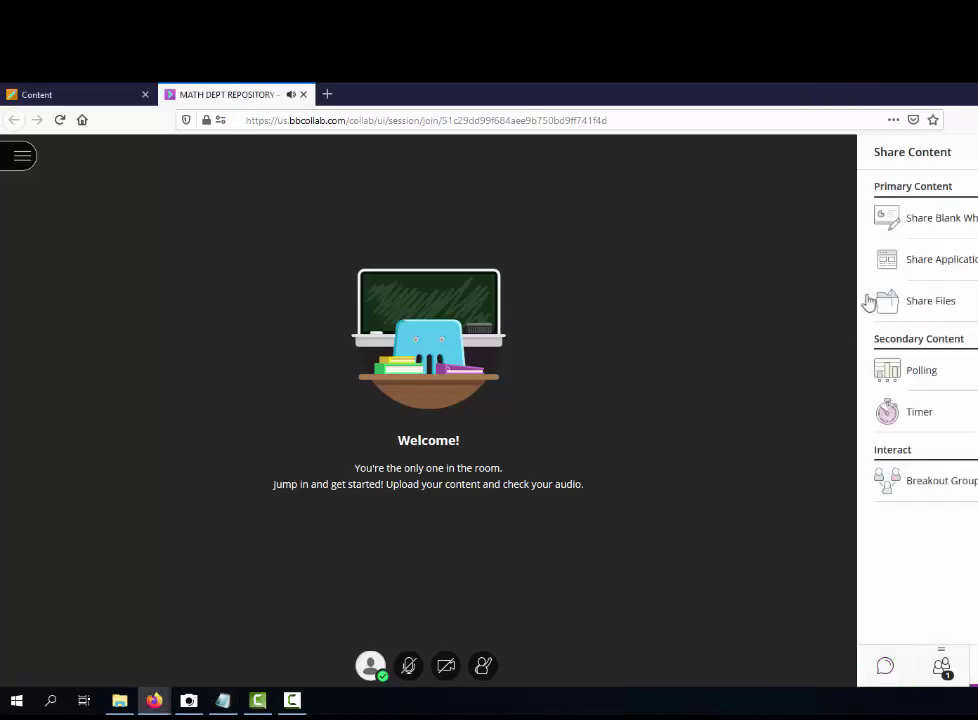
{"action": "left_click", "coordinate": [972, 262]}
{"action": "left_click", "coordinate": [440, 180]}
{"action": "left_click", "coordinate": [420, 312]}
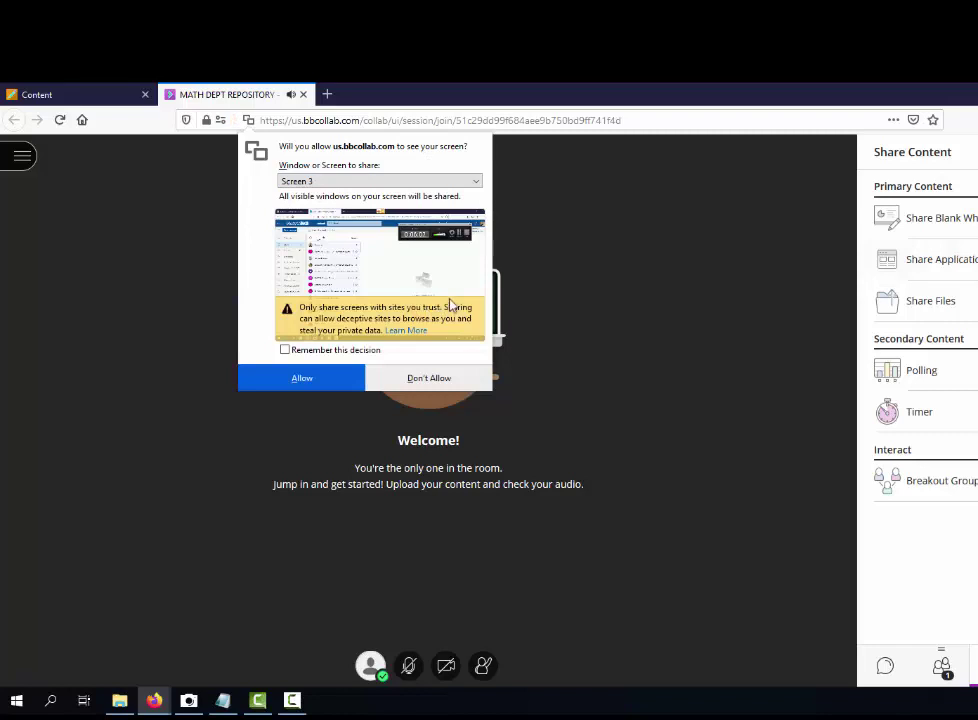
{"action": "left_click", "coordinate": [360, 181]}
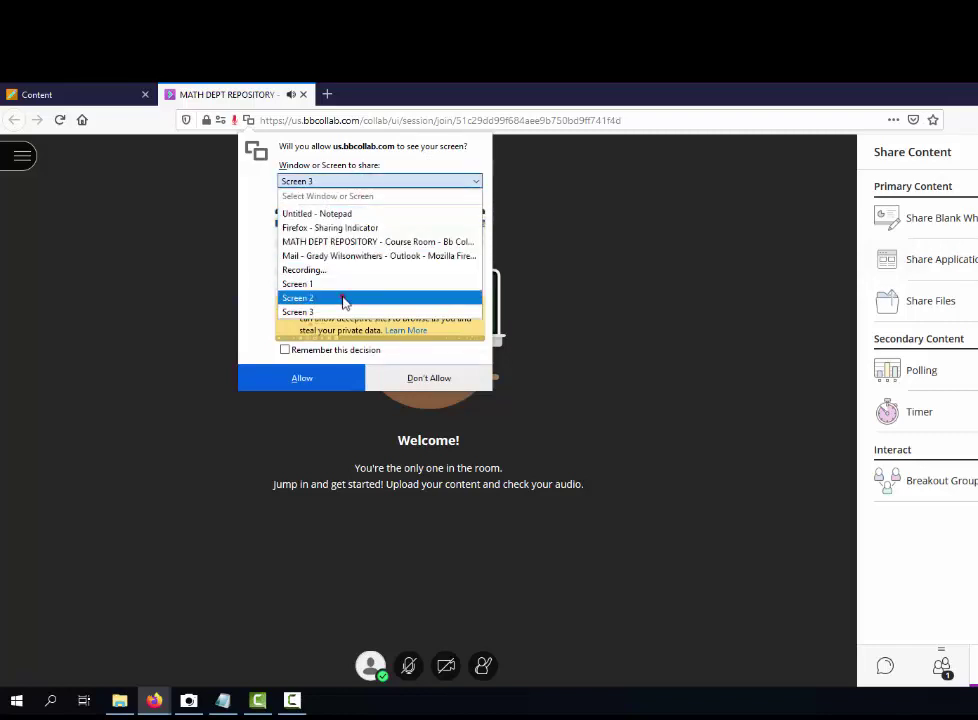
{"action": "left_click", "coordinate": [343, 298]}
{"action": "left_click", "coordinate": [322, 389]}
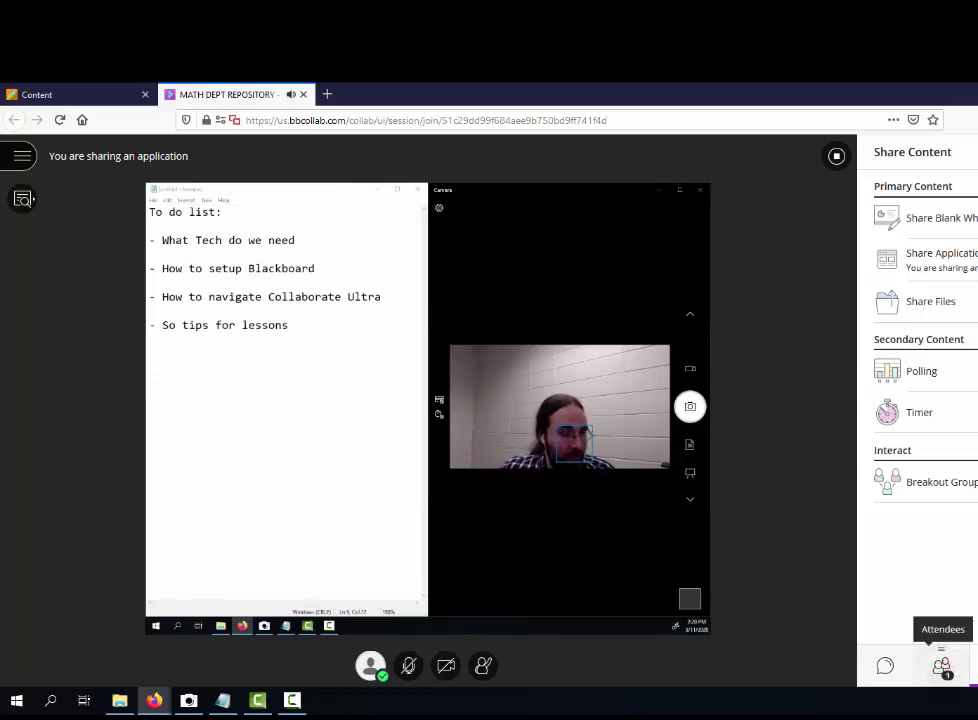
Look through the session's attendee list, the Everyone chat and the personal settings.
{"action": "left_click", "coordinate": [941, 665]}
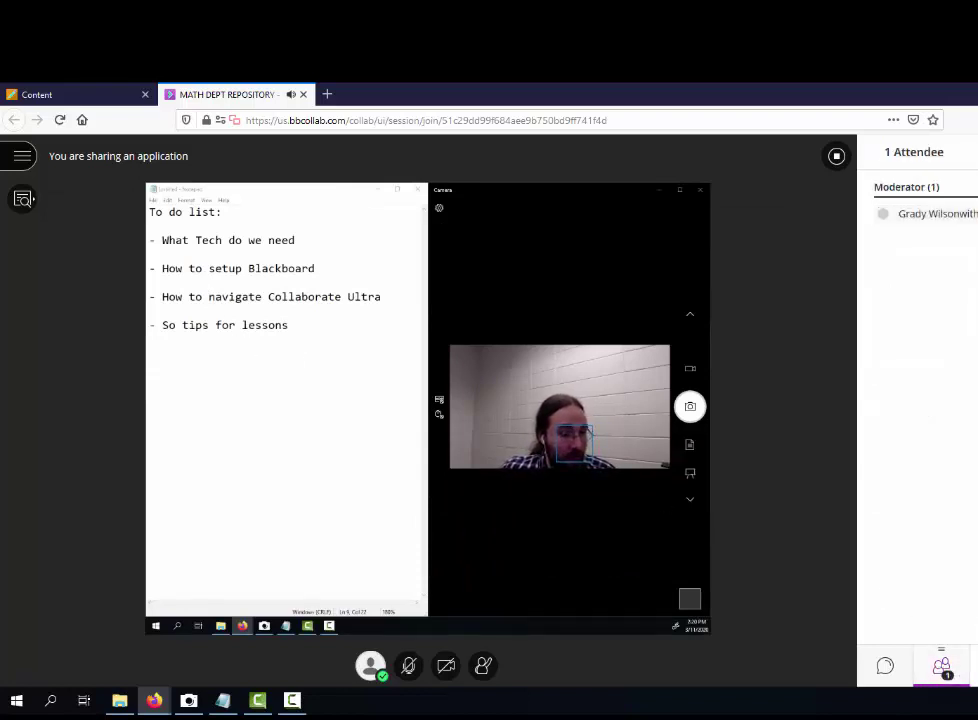
{"action": "left_click", "coordinate": [888, 670]}
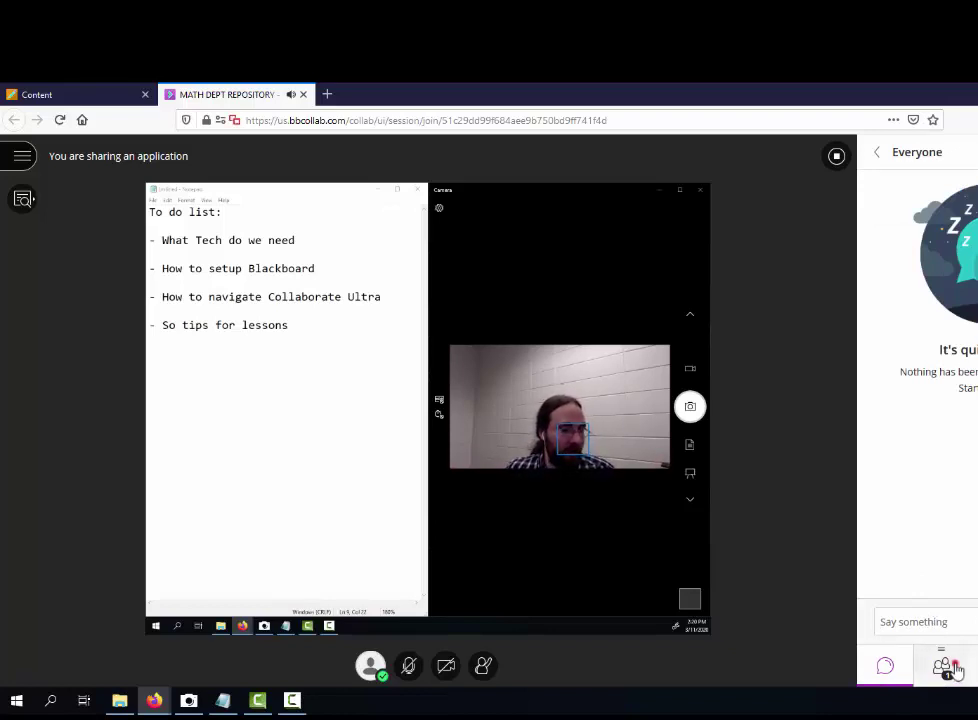
{"action": "left_click", "coordinate": [948, 667]}
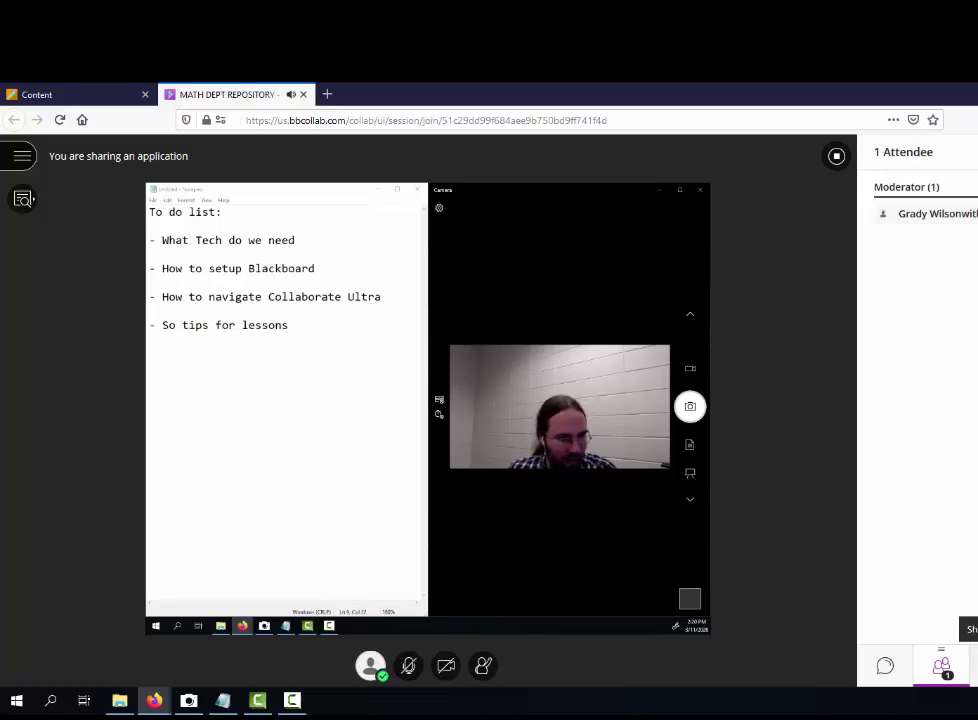
{"action": "left_click", "coordinate": [974, 665]}
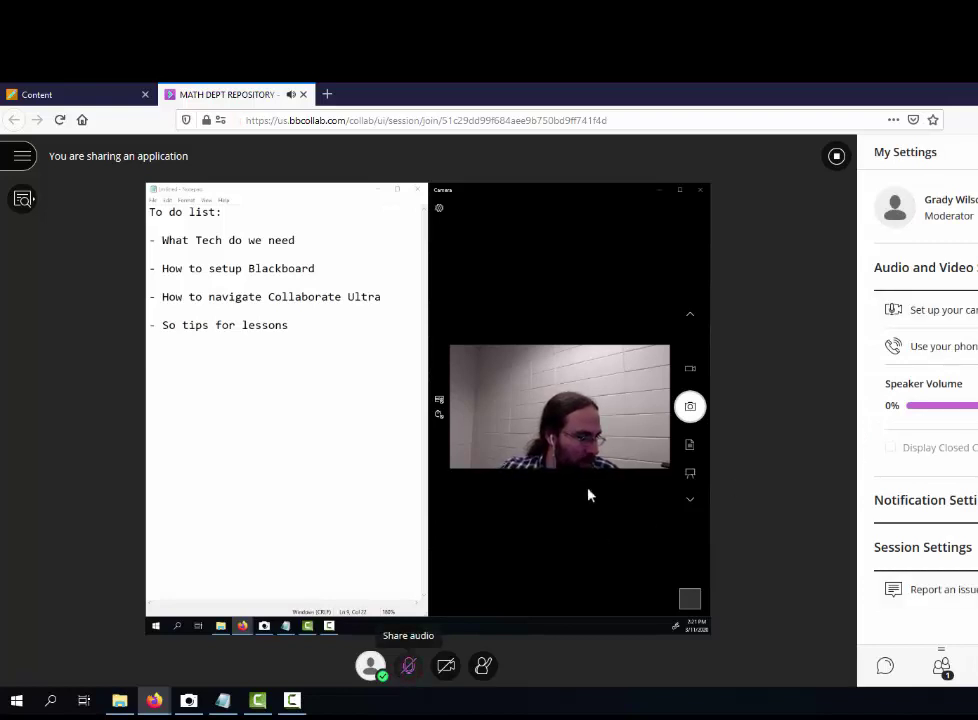
Turn on audio sharing, open and dismiss the video preview, and mute the microphone again.
{"action": "left_click", "coordinate": [408, 663]}
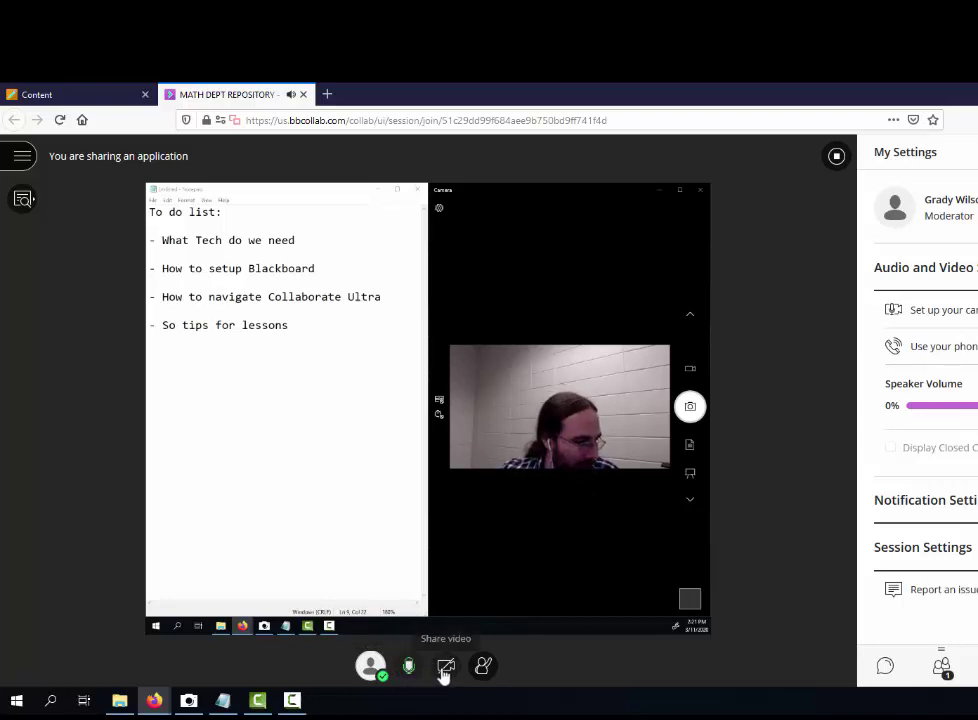
{"action": "left_click", "coordinate": [445, 668]}
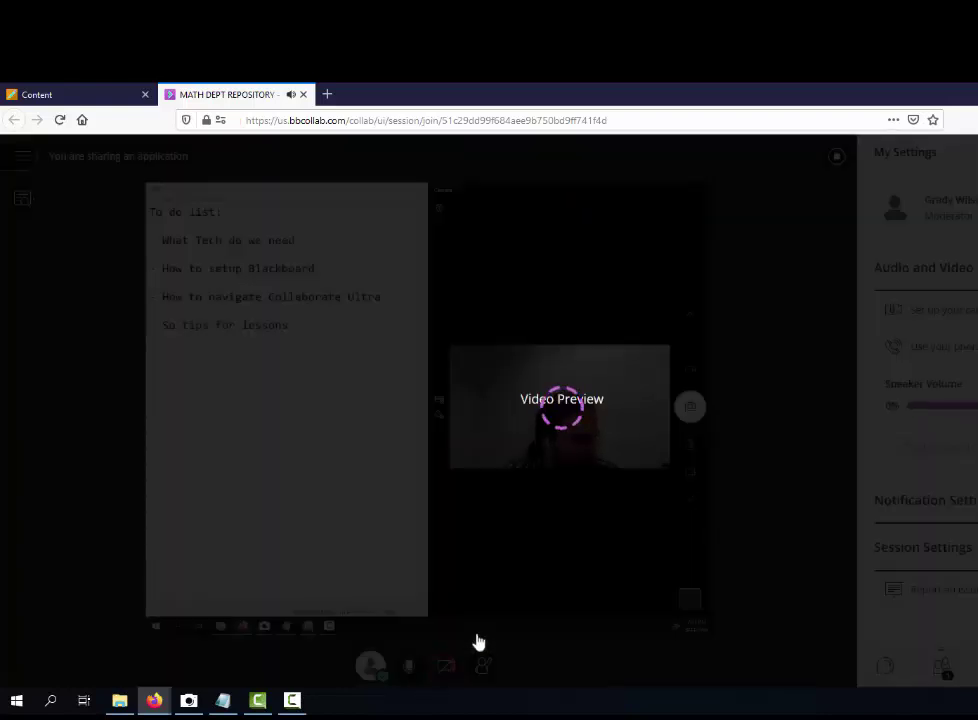
{"action": "left_click", "coordinate": [490, 527]}
{"action": "left_click", "coordinate": [408, 668]}
{"action": "right_click", "coordinate": [410, 665]}
{"action": "left_click", "coordinate": [255, 662]}
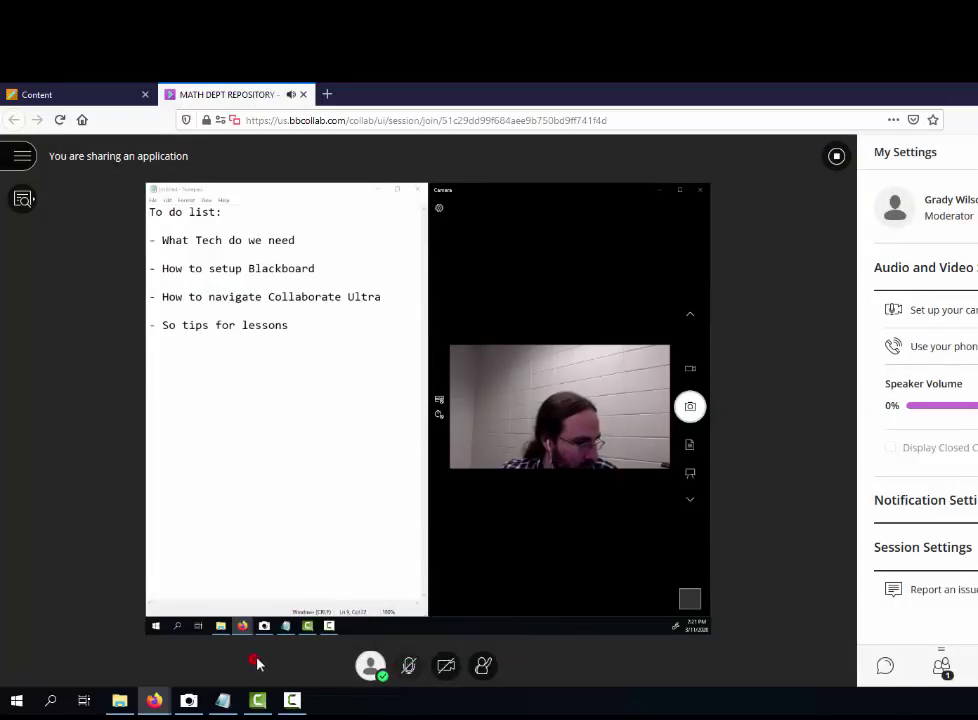
Review the course room's details on the Blackboard page and the session menu's recording option.
{"action": "left_click", "coordinate": [83, 92]}
{"action": "left_click", "coordinate": [293, 314]}
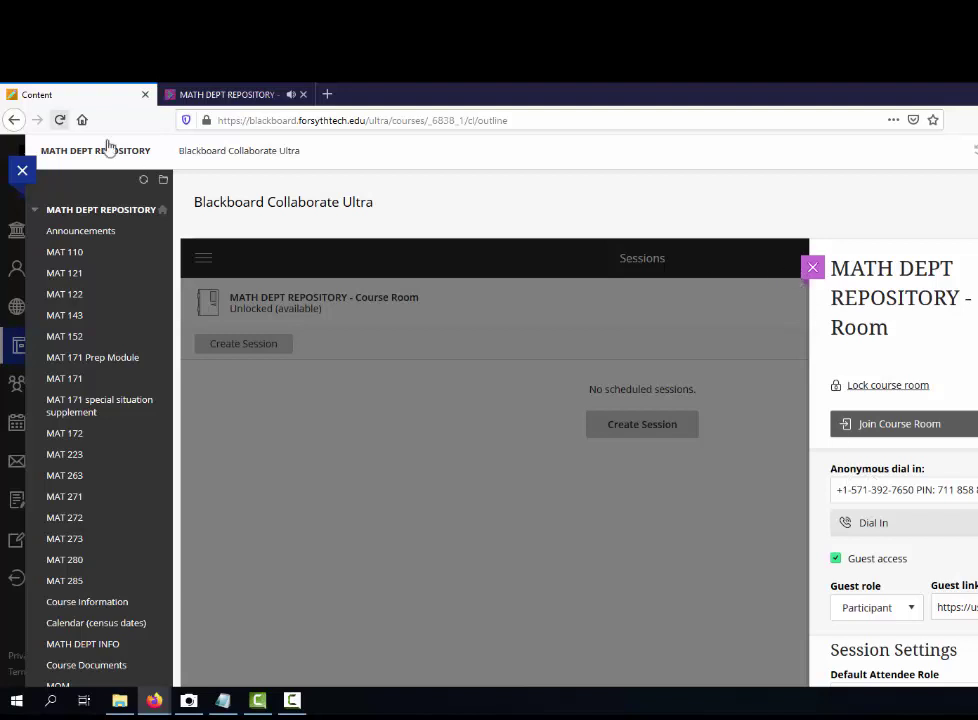
{"action": "left_click", "coordinate": [224, 94]}
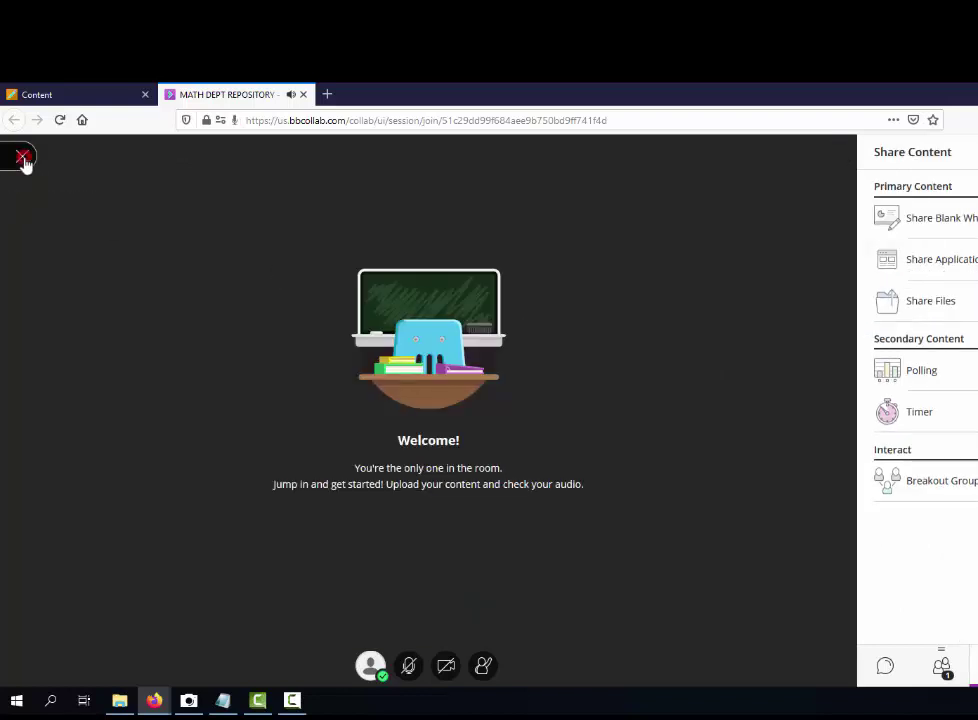
{"action": "left_click", "coordinate": [24, 158]}
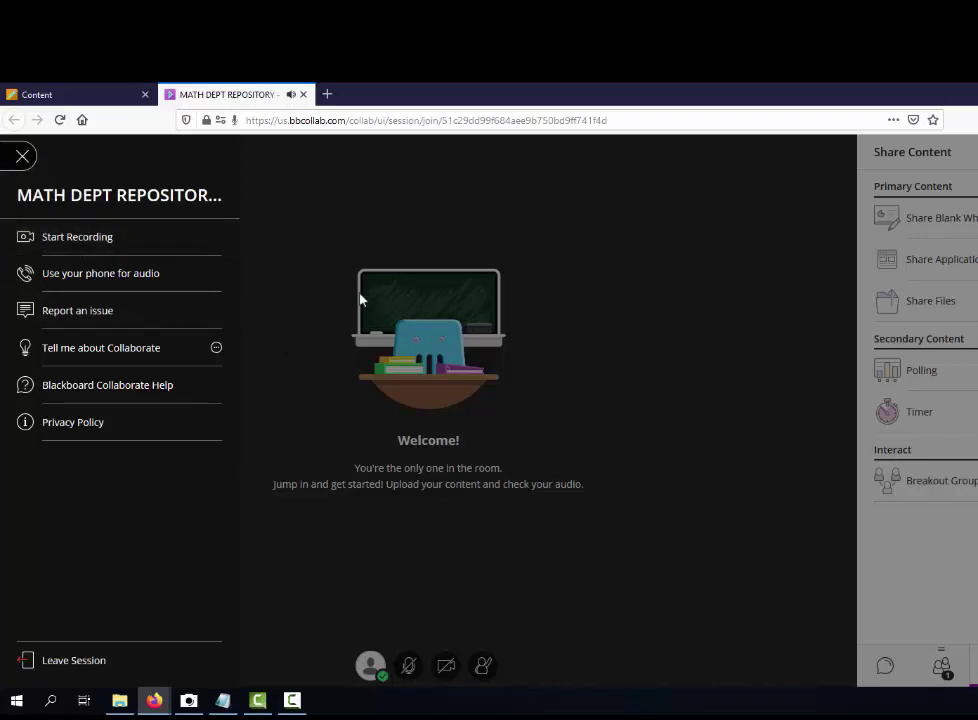
Go back to the Blackboard course list, clear the course search and open the MAT-171-750KR Precalculus Algebra course.
{"action": "left_click", "coordinate": [88, 92]}
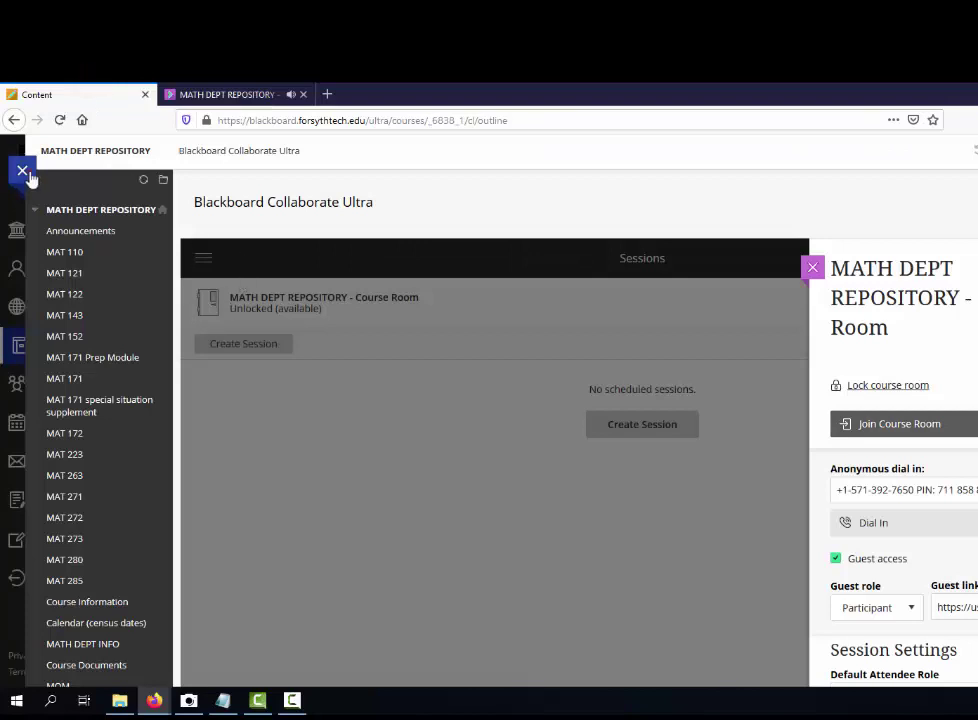
{"action": "left_click", "coordinate": [24, 172]}
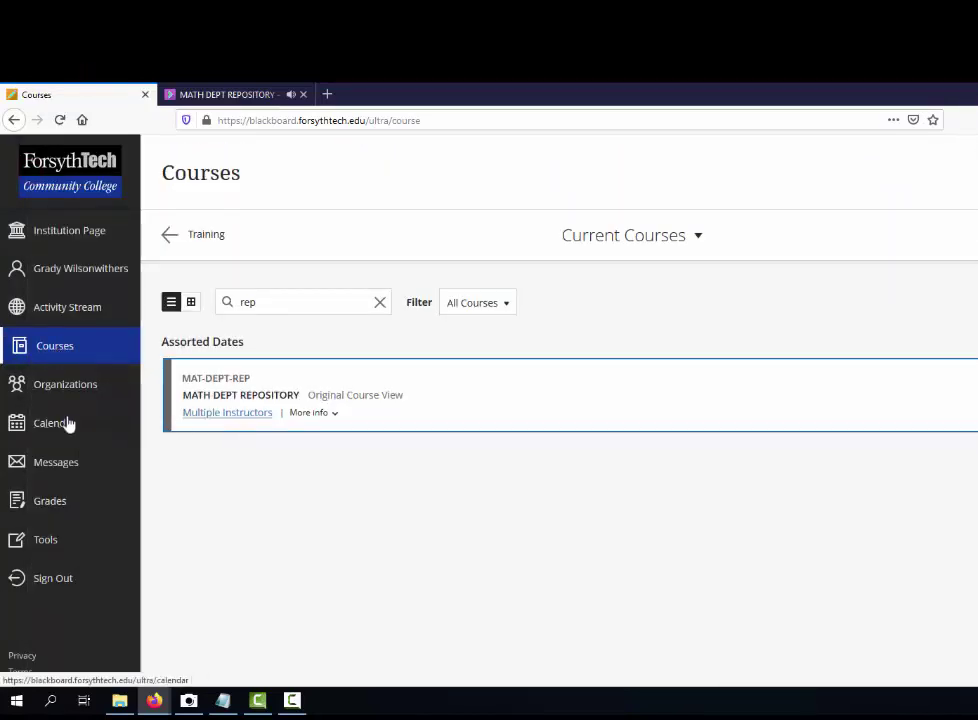
{"action": "left_click", "coordinate": [55, 343]}
{"action": "left_click", "coordinate": [312, 303]}
{"action": "key", "text": "ctrl+a"}
{"action": "key", "text": "BackSpace"}
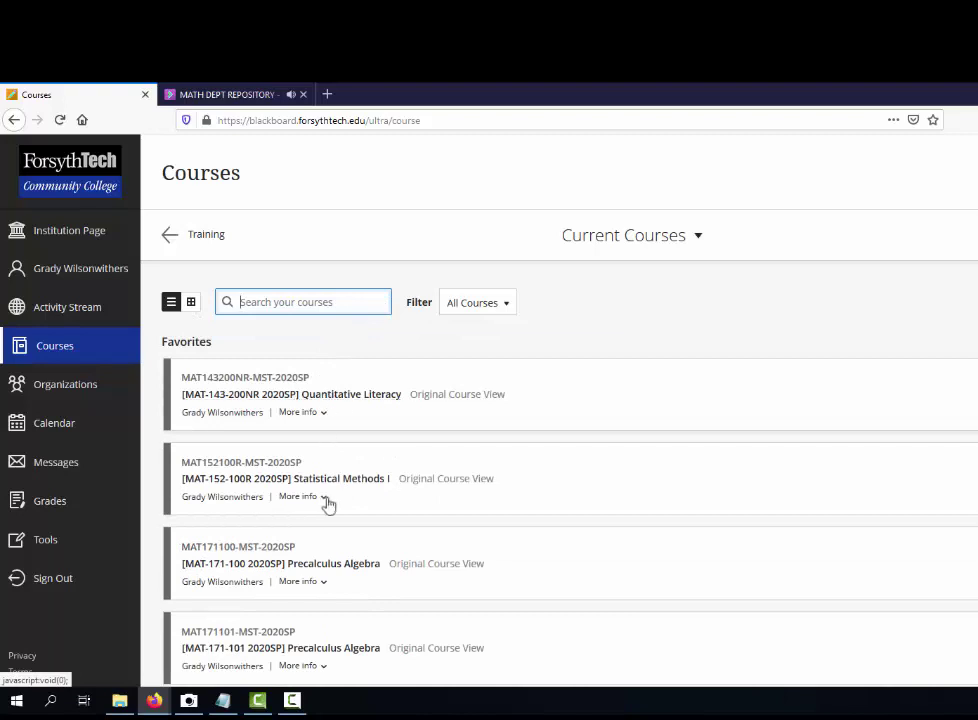
{"action": "scroll", "coordinate": [343, 574], "scroll_direction": "down", "scroll_amount": 3}
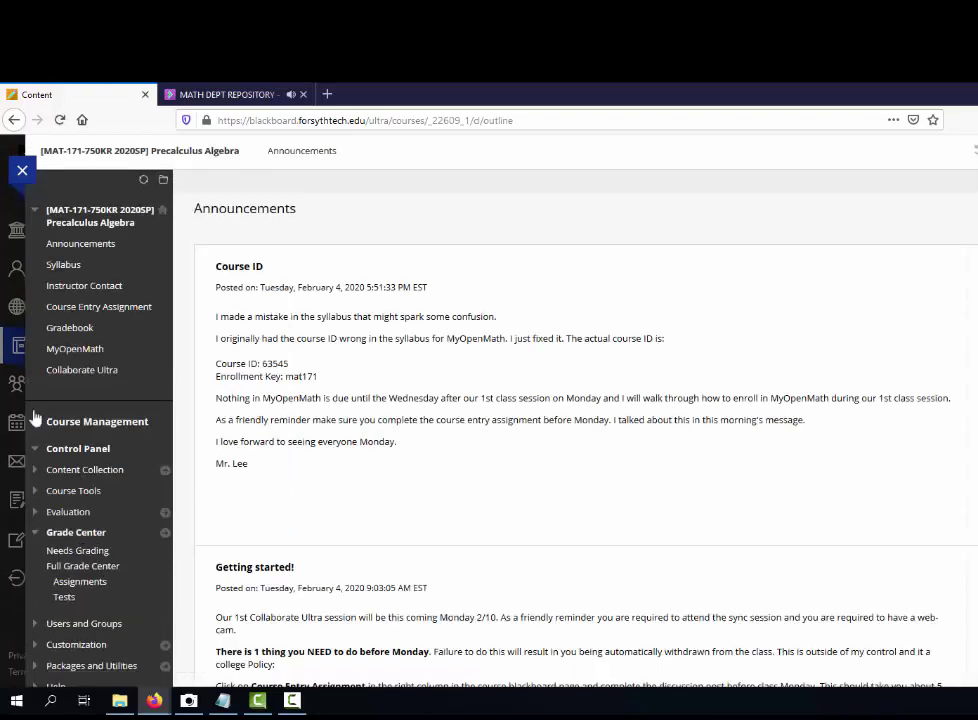
Show the list of Collaborate Ultra recordings for the Precalculus Algebra course.
{"action": "left_click", "coordinate": [68, 371]}
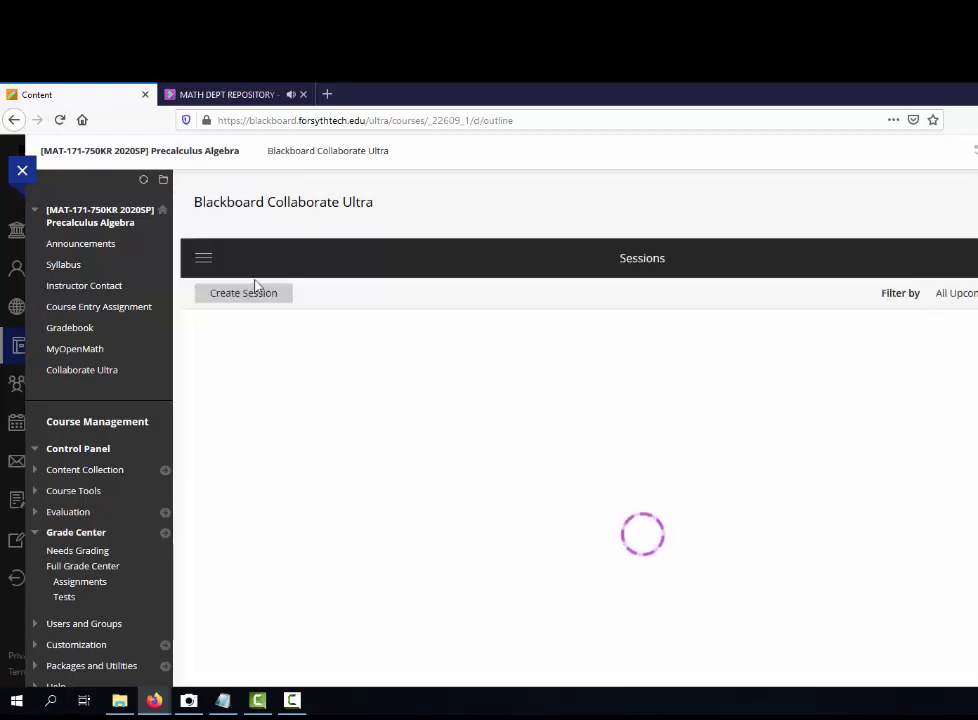
{"action": "left_click", "coordinate": [203, 258]}
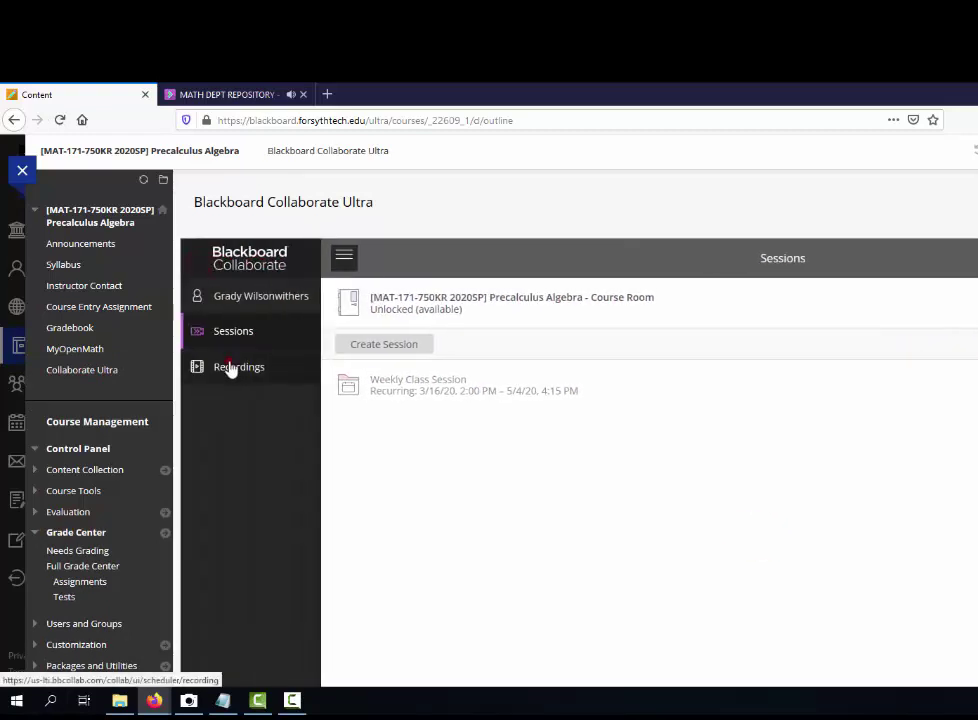
{"action": "left_click", "coordinate": [231, 367]}
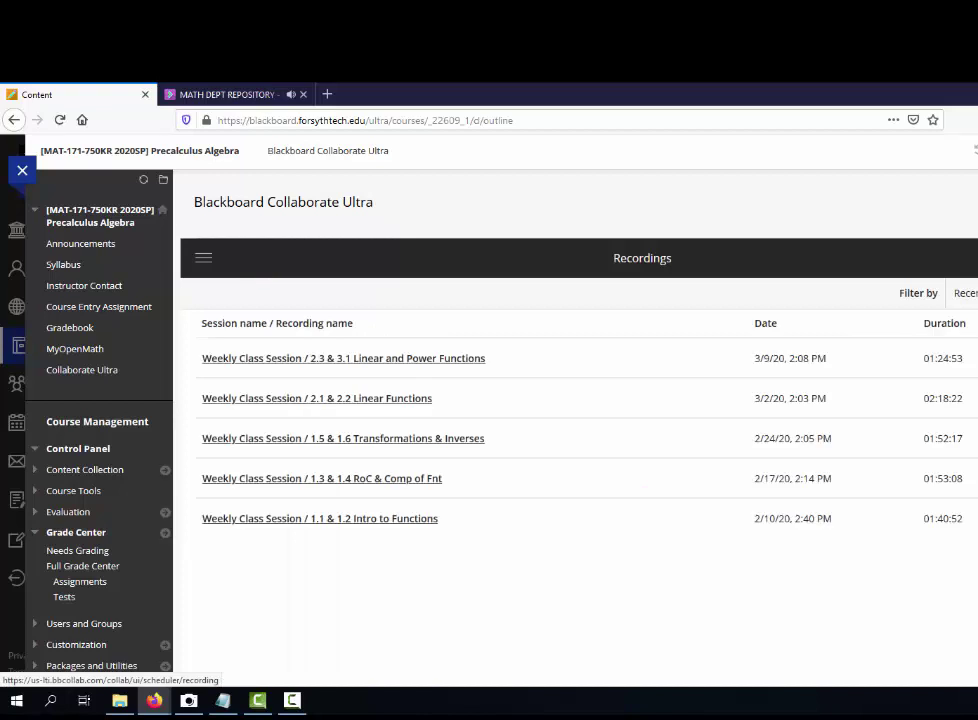
Open the name of the 2.3 & 3.1 Linear and Power Functions recording for editing, and leave the course without saving.
{"action": "left_click", "coordinate": [975, 358]}
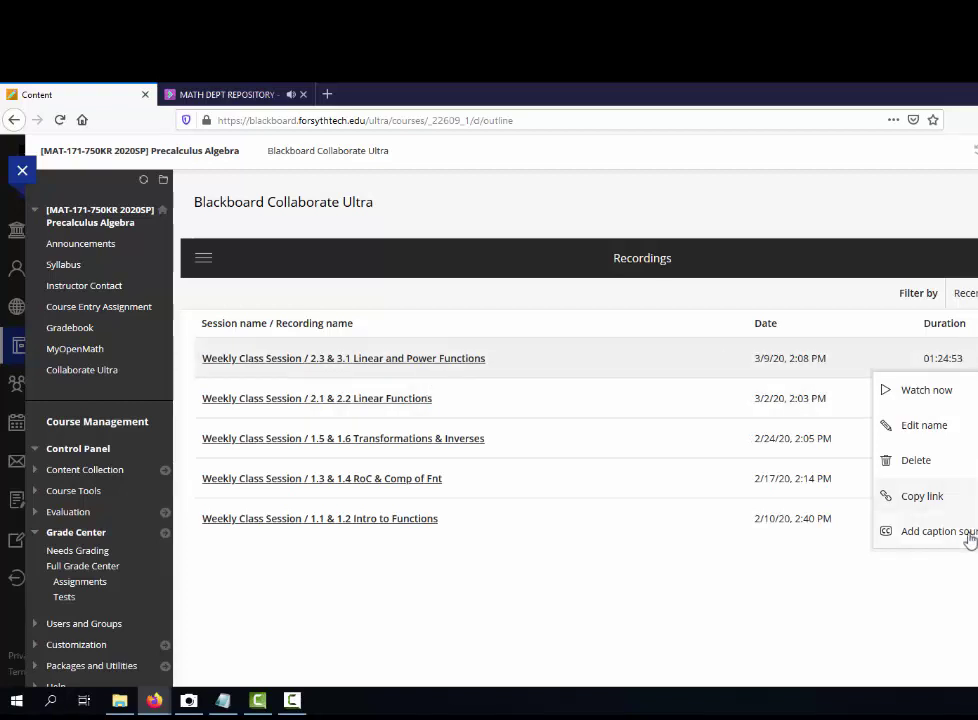
{"action": "left_click", "coordinate": [922, 427]}
{"action": "scroll", "coordinate": [871, 434], "scroll_direction": "down", "scroll_amount": 2}
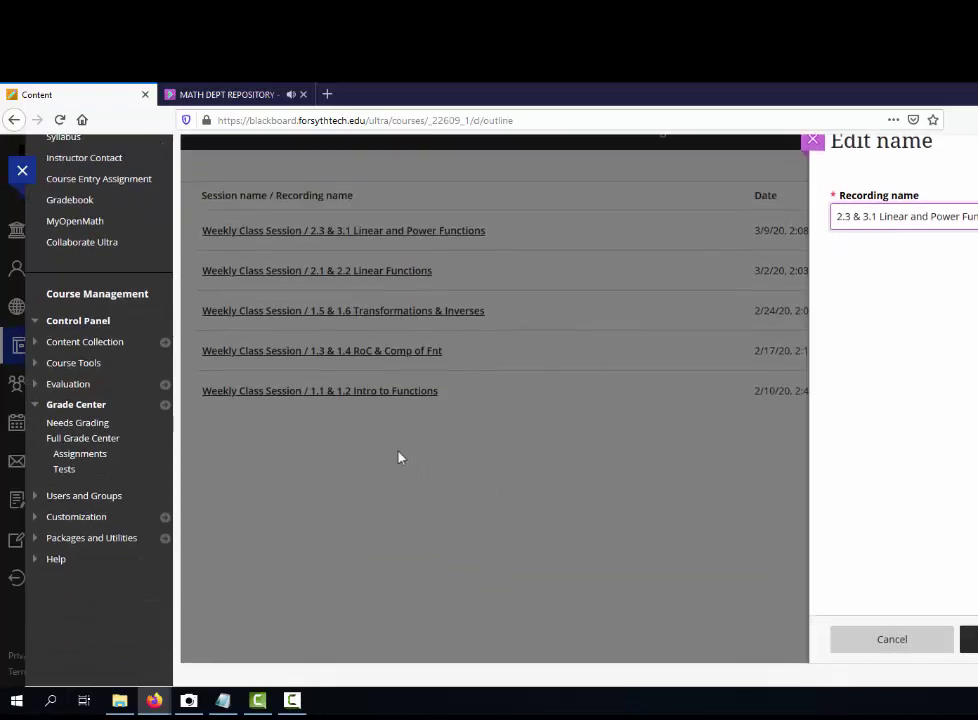
{"action": "left_click", "coordinate": [22, 170]}
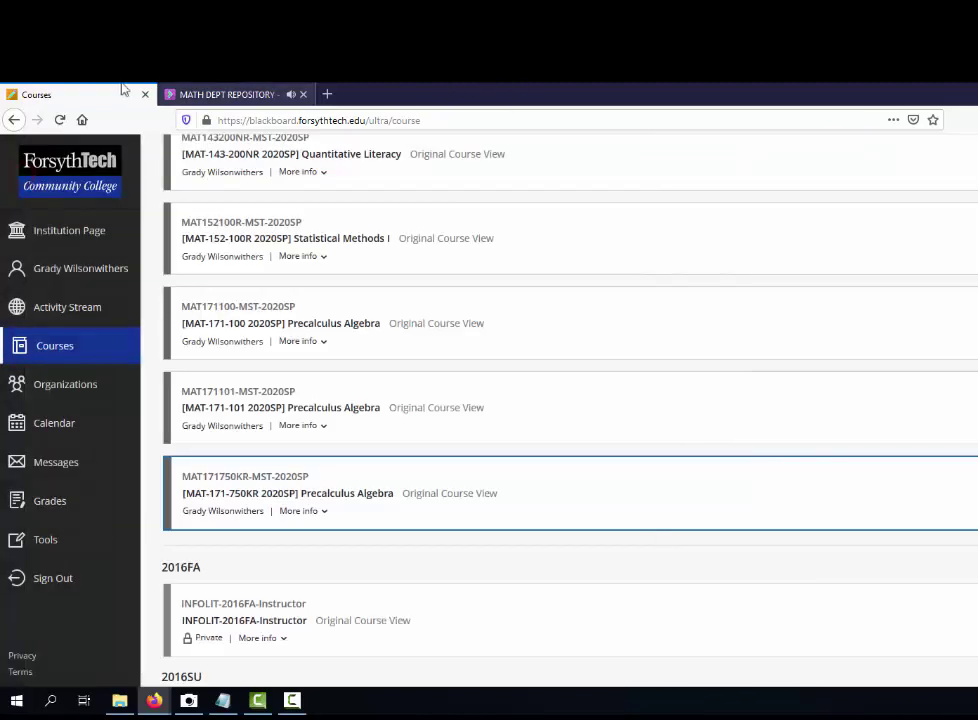
Return to the Collaborate session, close its menu and launch Word with a blank document.
{"action": "left_click", "coordinate": [220, 93]}
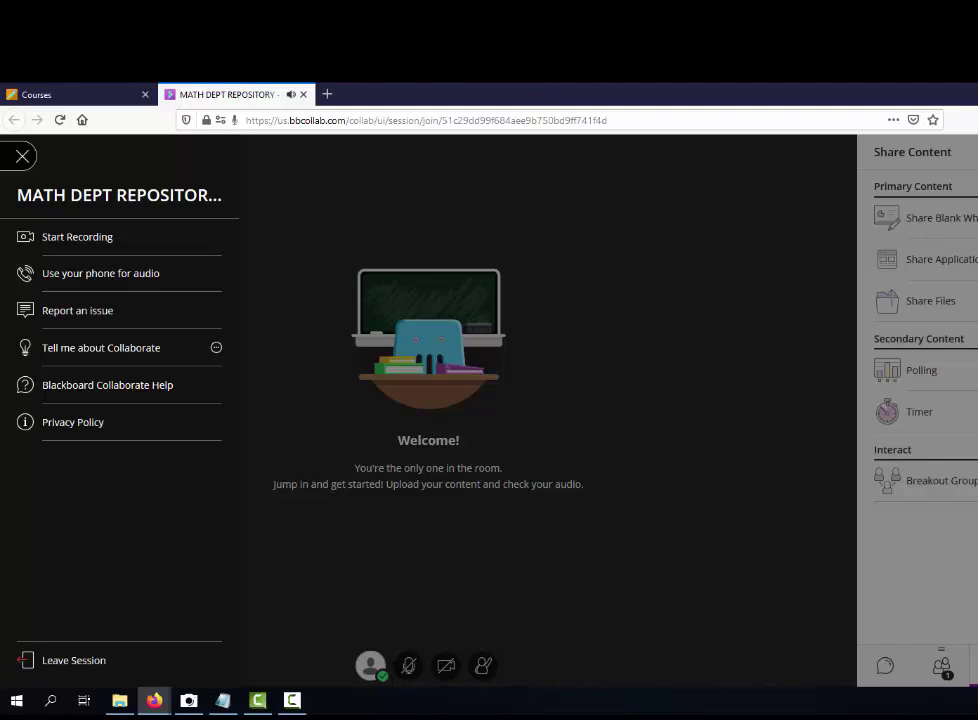
{"action": "left_click", "coordinate": [24, 158]}
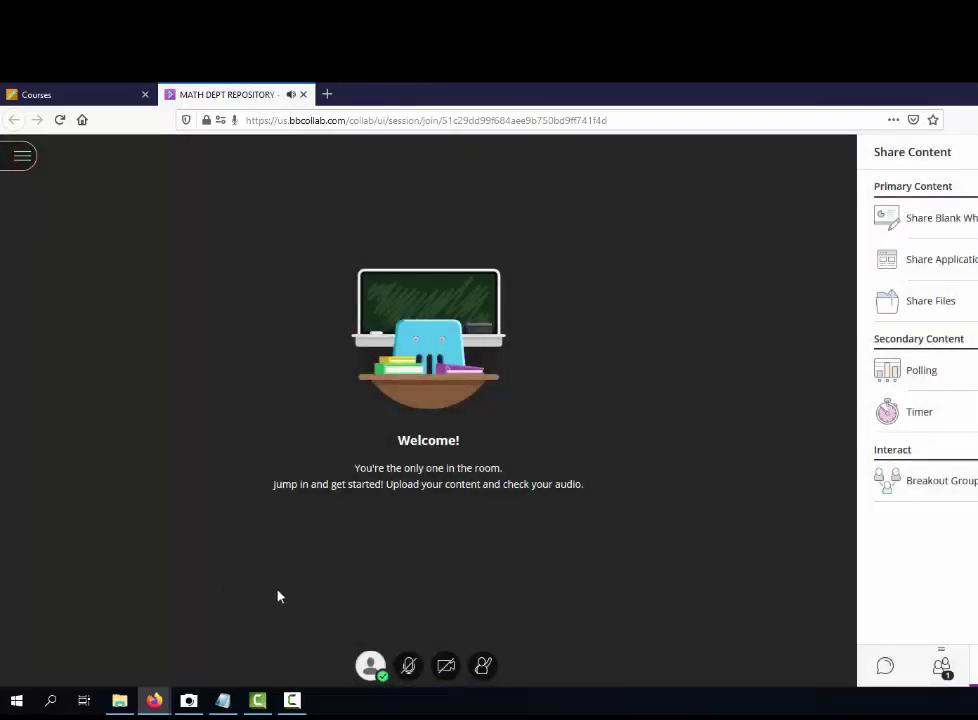
{"action": "left_click", "coordinate": [51, 706]}
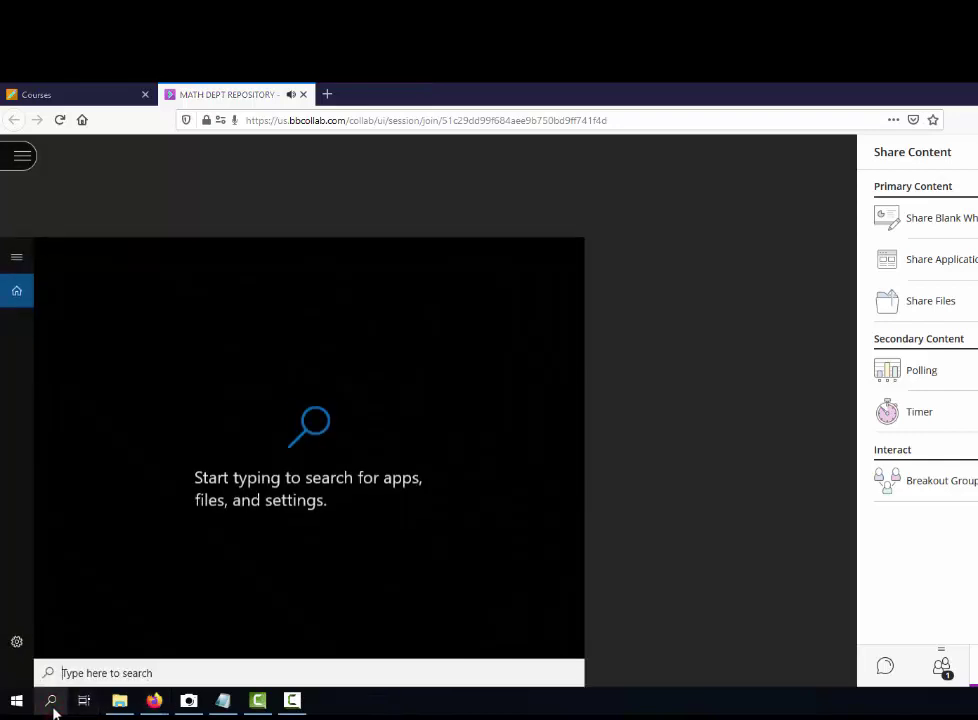
{"action": "type", "text": "word"}
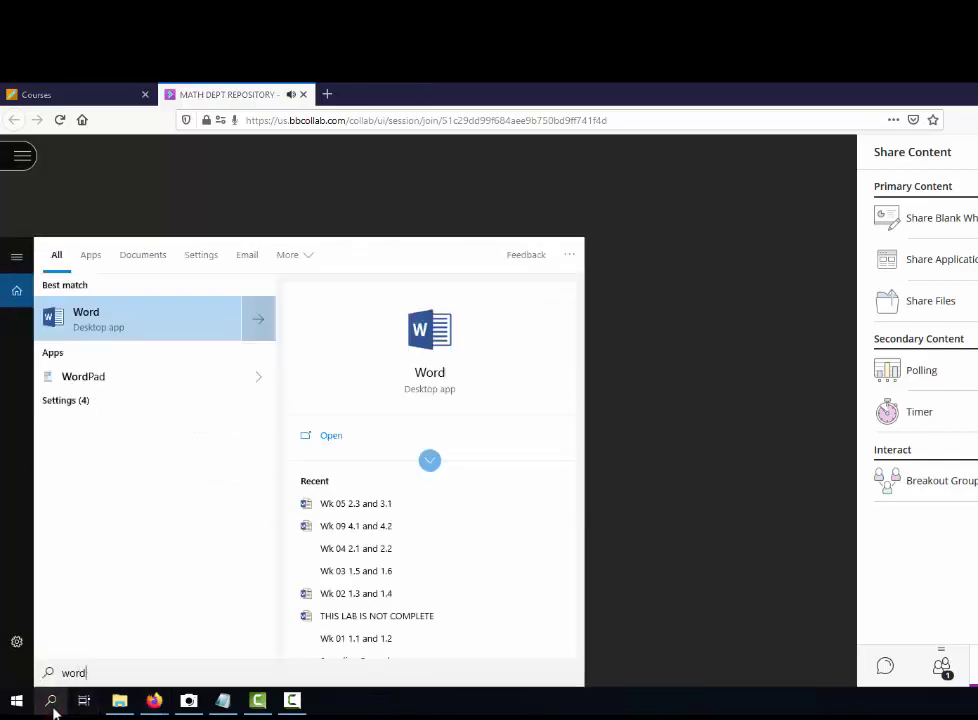
{"action": "key", "text": "Return"}
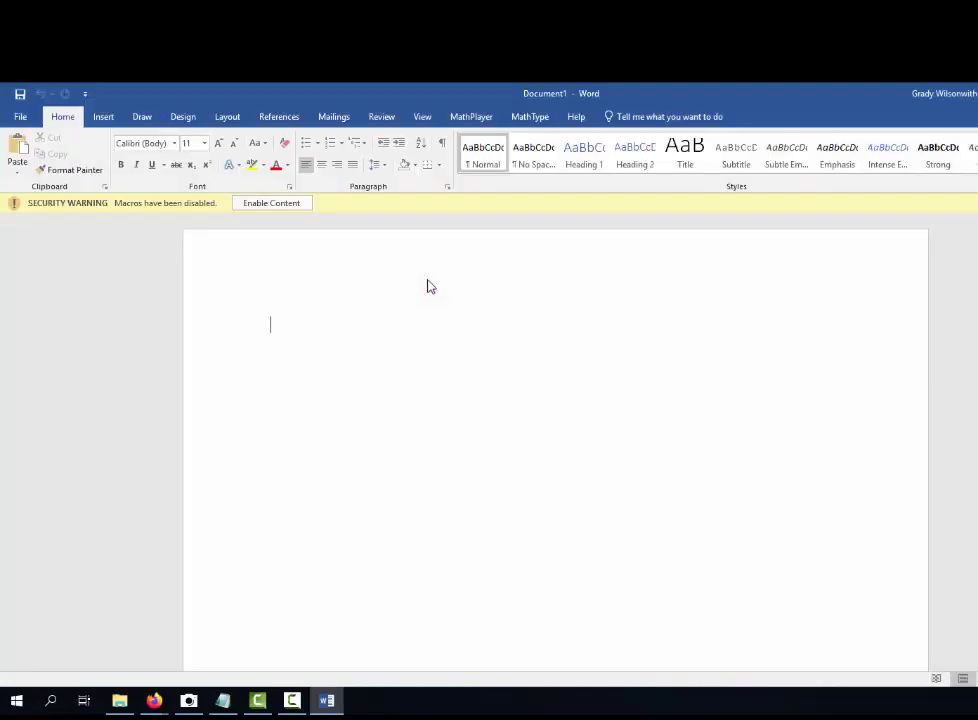
Enter "Hello" in the document body and add two line breaks after it.
{"action": "double_click", "coordinate": [428, 287]}
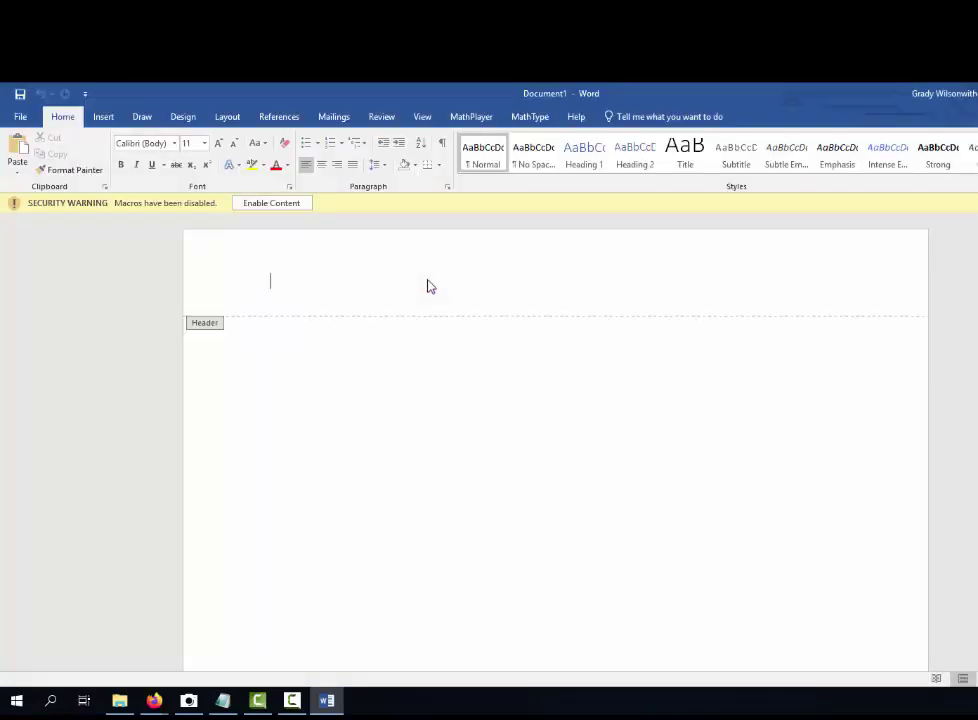
{"action": "left_click", "coordinate": [332, 502]}
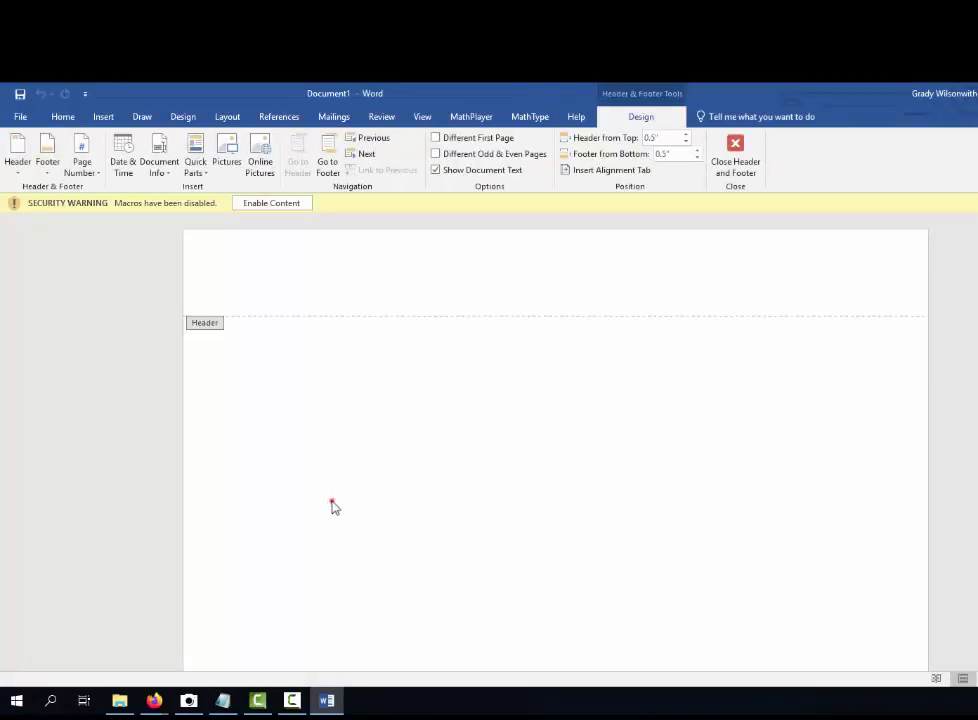
{"action": "double_click", "coordinate": [323, 403]}
{"action": "type", "text": "Hello"}
{"action": "key", "text": "Return"}
{"action": "key", "text": "Return"}
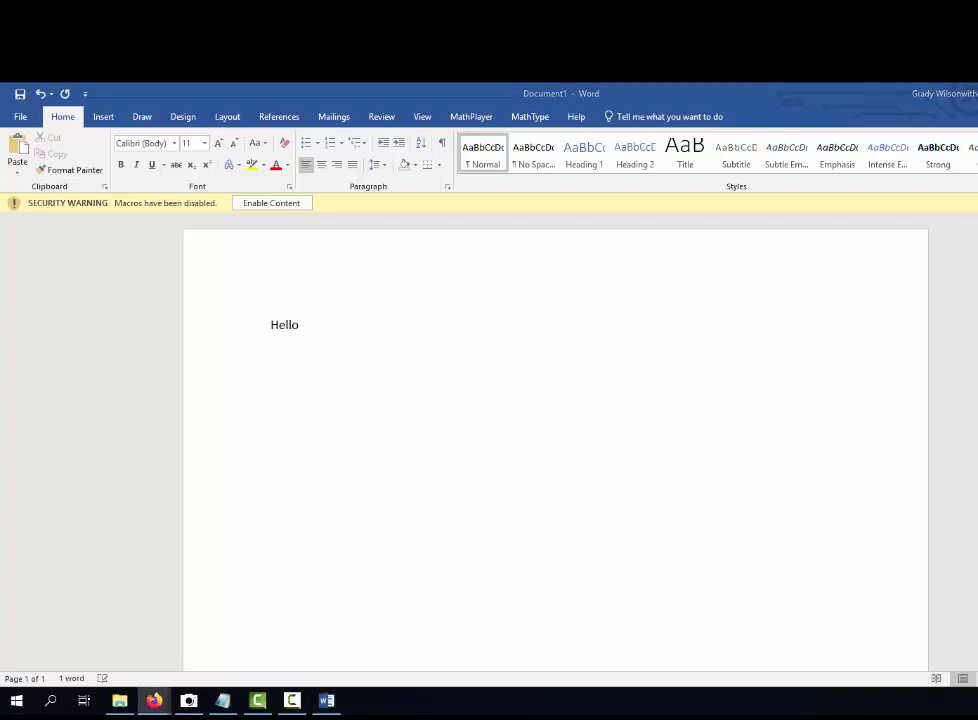
Draw a large freehand looping outline with the black pen beside the Hello text.
{"action": "mouse_move", "coordinate": [493, 378]}
{"action": "left_mouse_down"}
{"action": "mouse_move", "coordinate": [640, 366]}
{"action": "mouse_move", "coordinate": [570, 378]}
{"action": "mouse_move", "coordinate": [455, 432]}
{"action": "mouse_move", "coordinate": [920, 486]}
{"action": "mouse_move", "coordinate": [744, 368]}
{"action": "mouse_move", "coordinate": [672, 354]}
{"action": "left_mouse_up"}
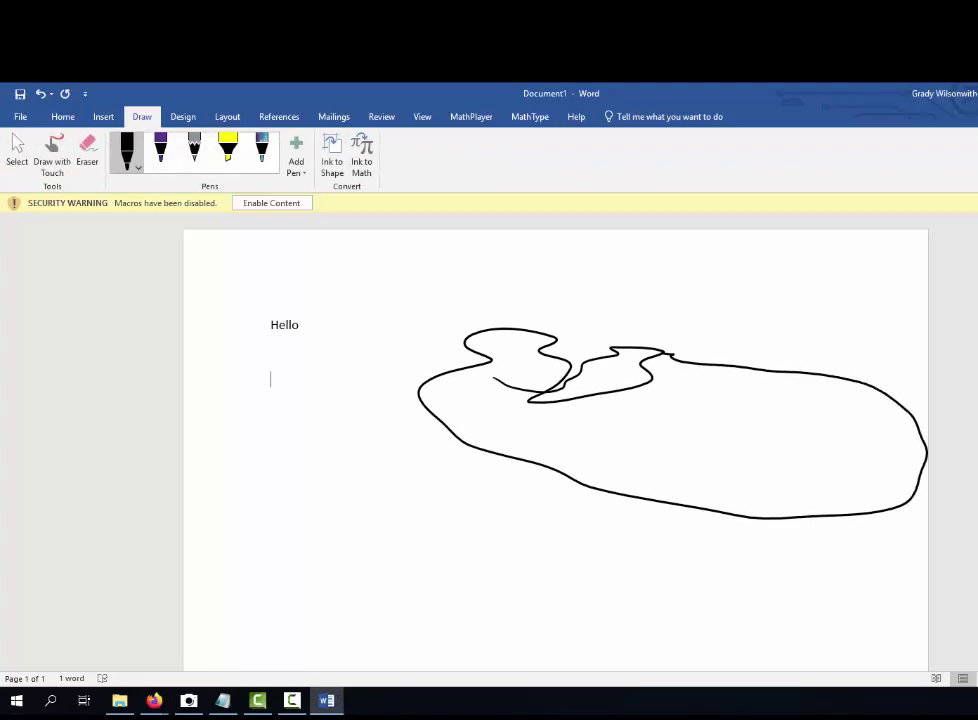